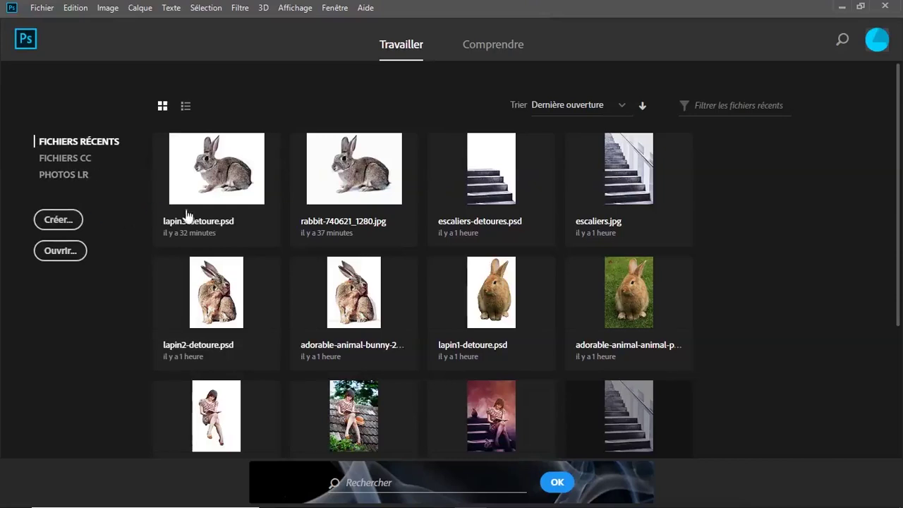
# Create a new document named tuto at 1650 x 2500 pixels, 72 pixels/inch, RGB, with the custom orange background f98d17.
pyautogui.hotkey('ctrl', 'n')
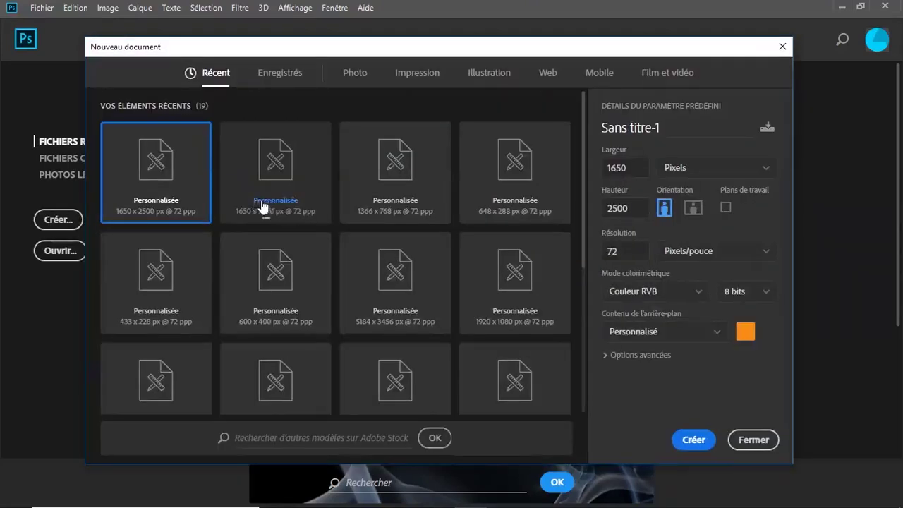
pyautogui.click(662, 131)
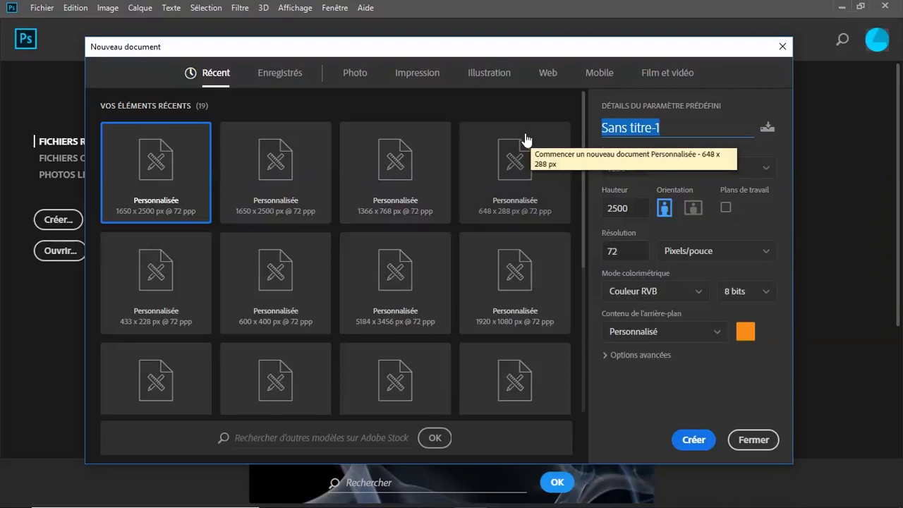
pyautogui.write('tuto')
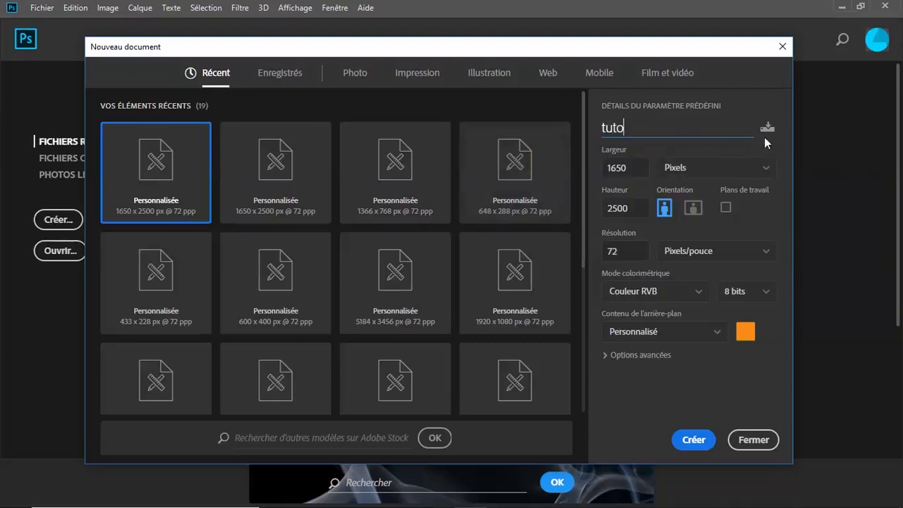
pyautogui.doubleClick(627, 167)
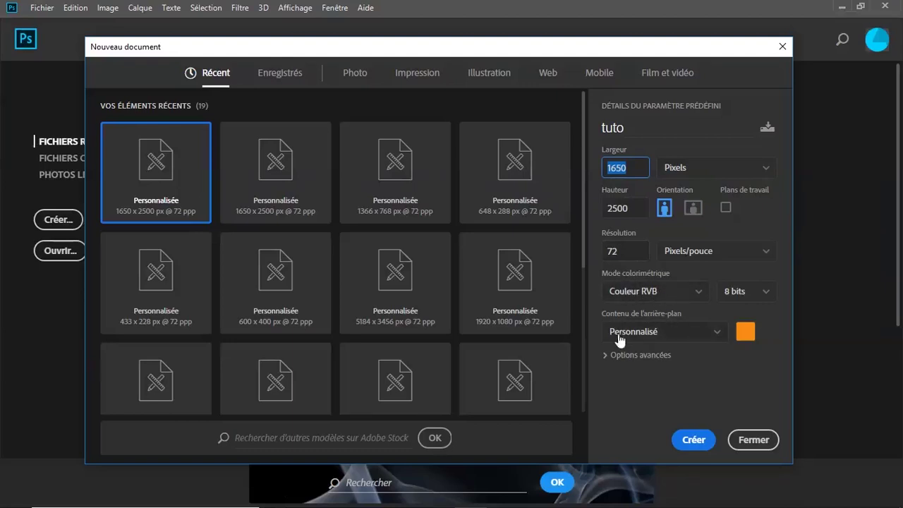
pyautogui.click(746, 331)
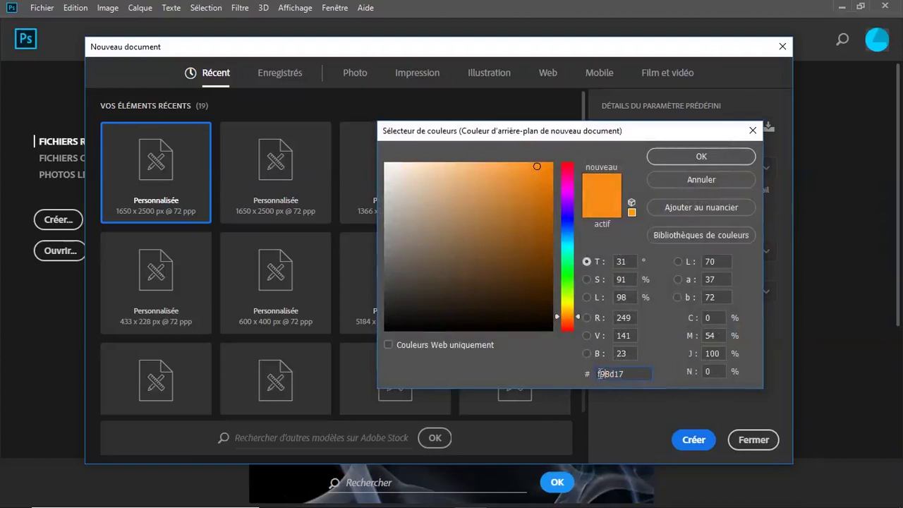
pyautogui.click(624, 373)
pyautogui.moveTo(623, 374); pyautogui.dragTo(512, 379)
pyautogui.click(710, 153)
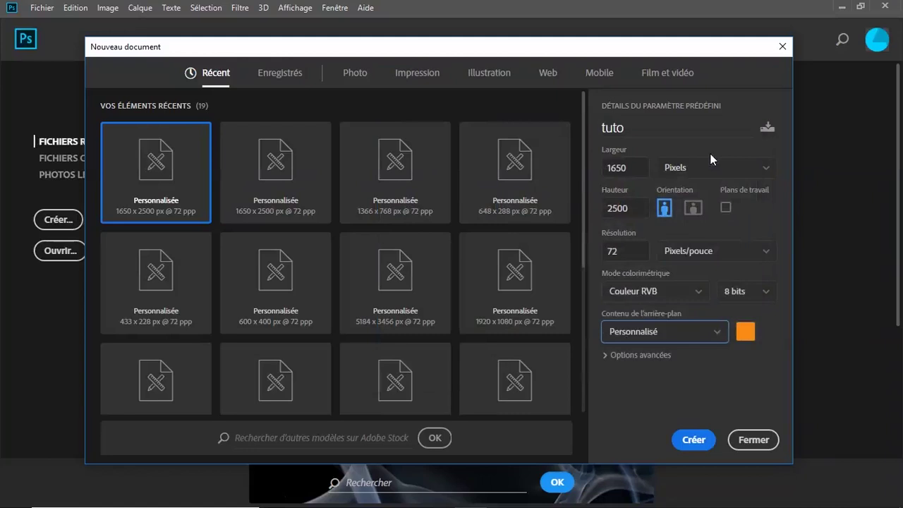
pyautogui.click(695, 439)
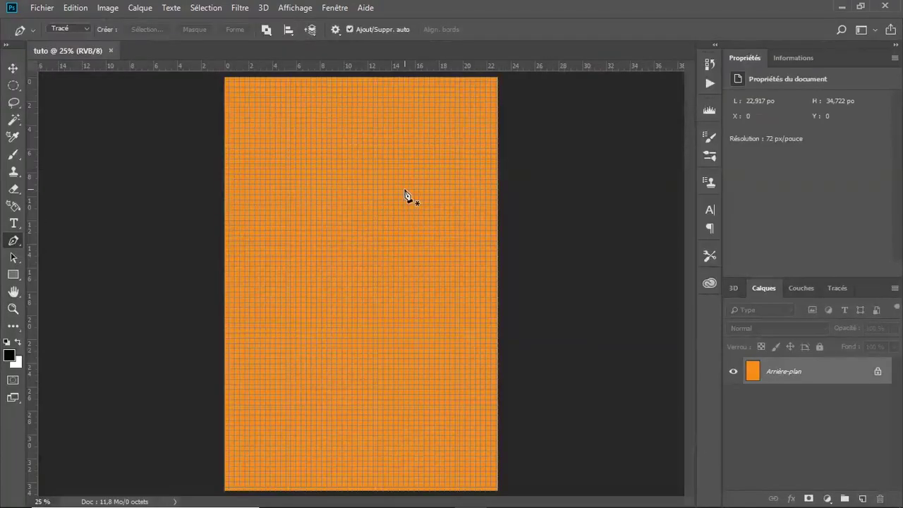
# Hide the canvas extras and toggle the grid (Grille) display setting so the canvas shows no grid.
pyautogui.hotkey('ctrl', 'h')
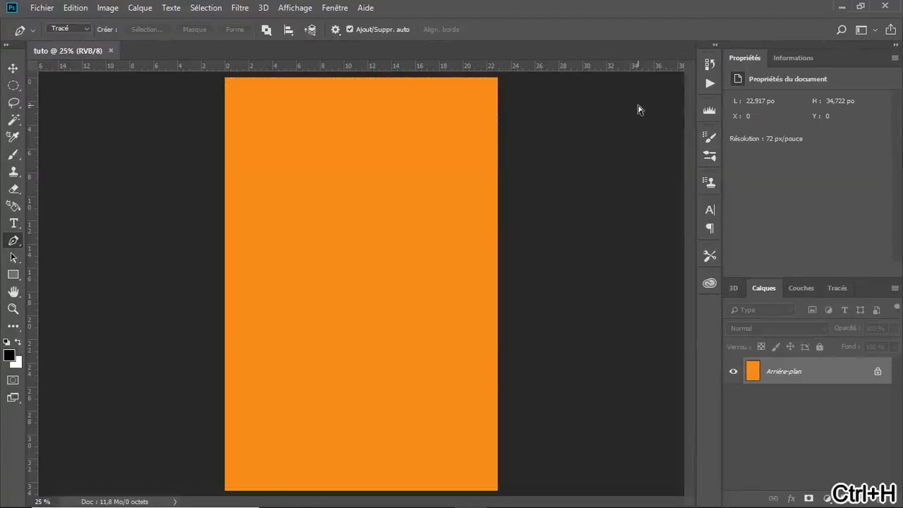
pyautogui.click(299, 8)
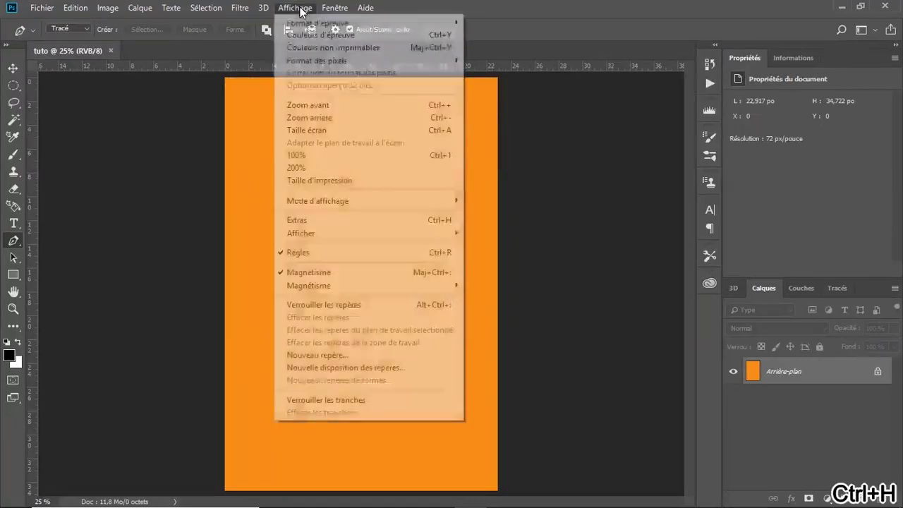
pyautogui.moveTo(347, 233)
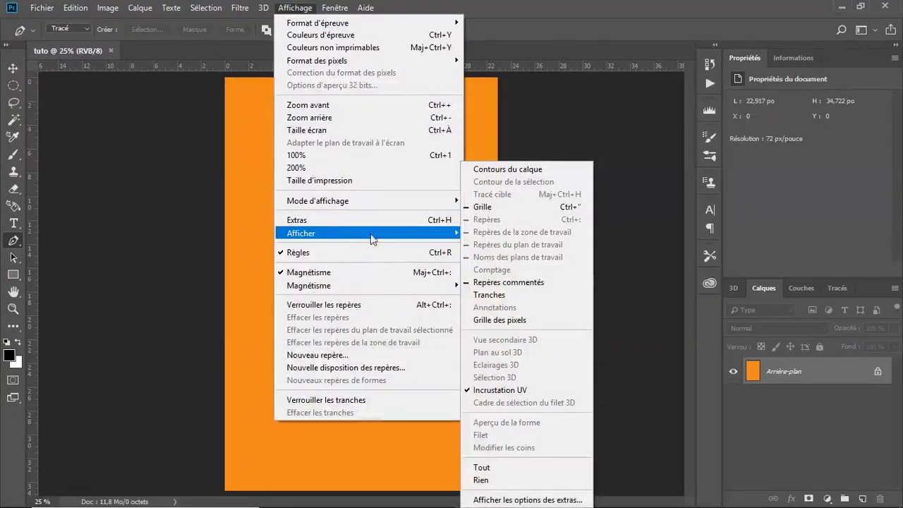
pyautogui.click(499, 211)
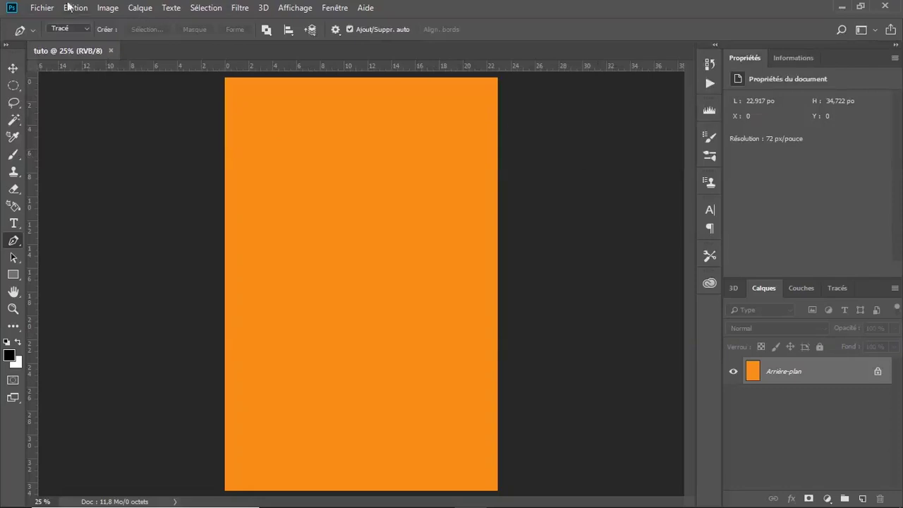
# Place the desert image from the sources-def folder into the document as an embedded object.
pyautogui.click(43, 9)
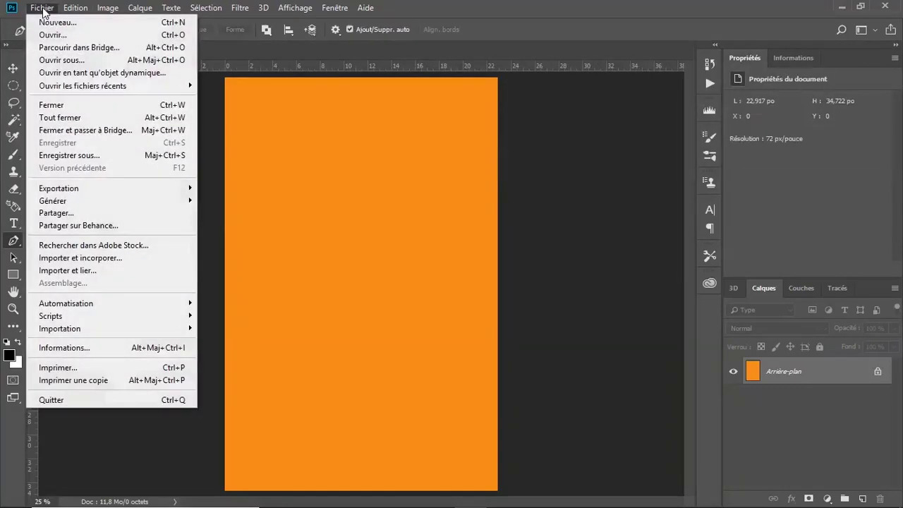
pyautogui.click(83, 258)
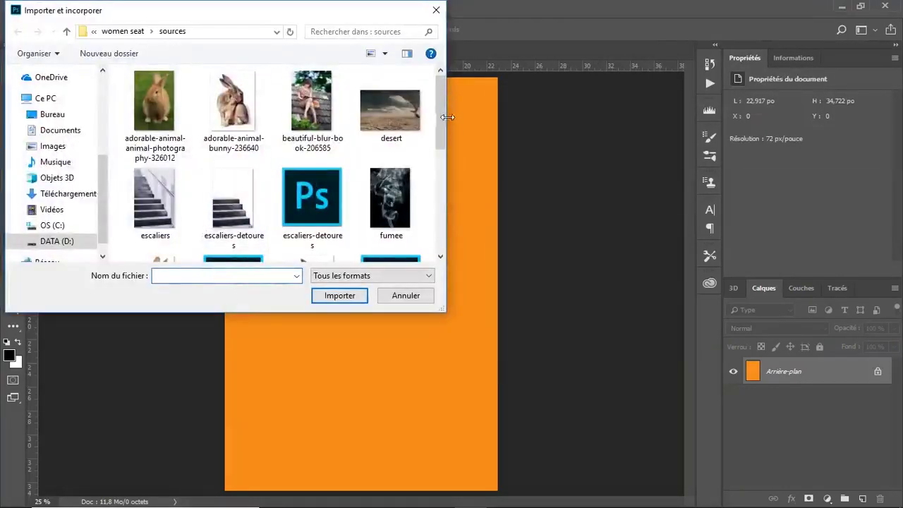
pyautogui.click(393, 116)
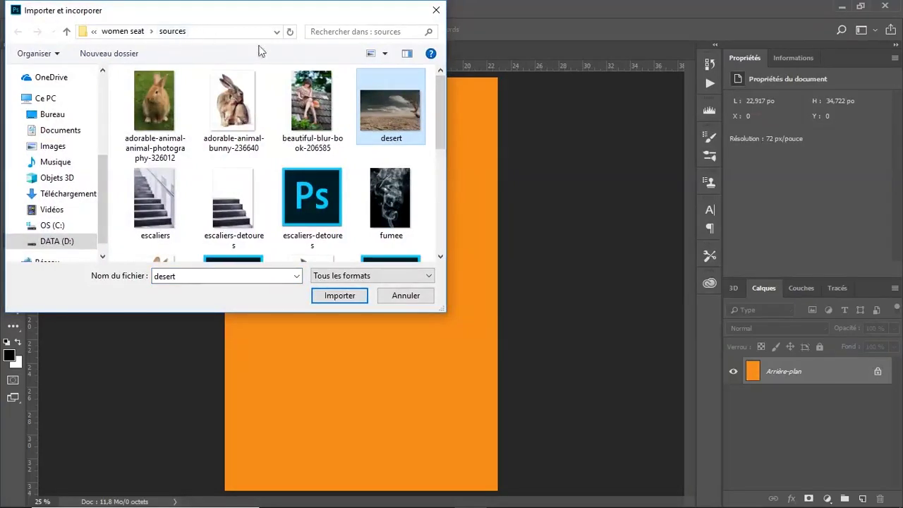
pyautogui.click(124, 31)
pyautogui.doubleClick(163, 106)
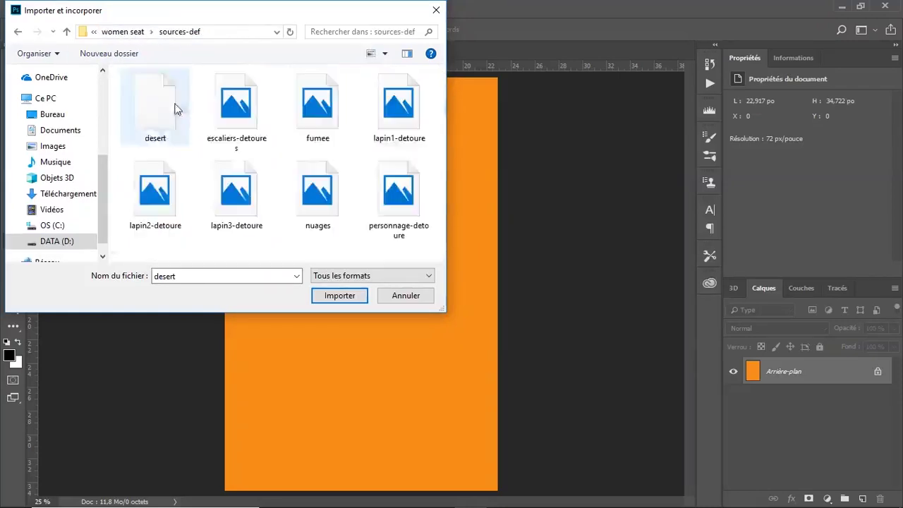
pyautogui.click(155, 104)
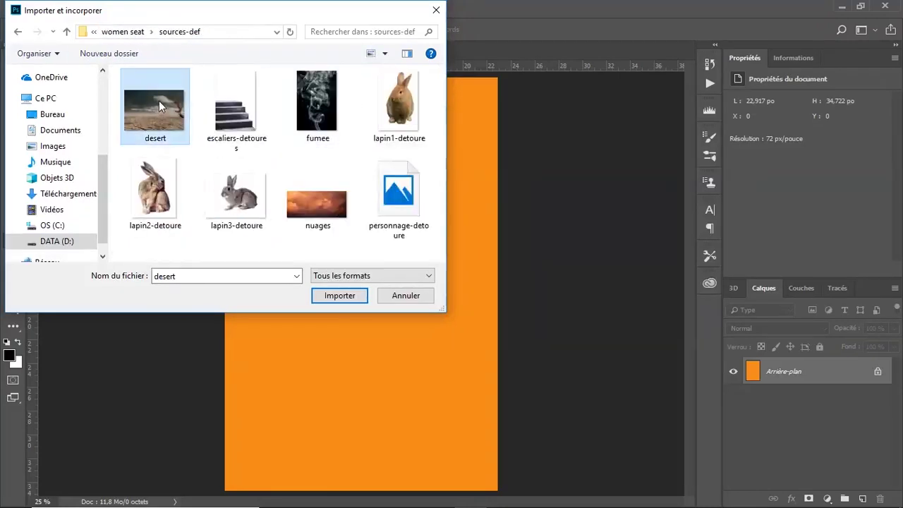
pyautogui.click(342, 296)
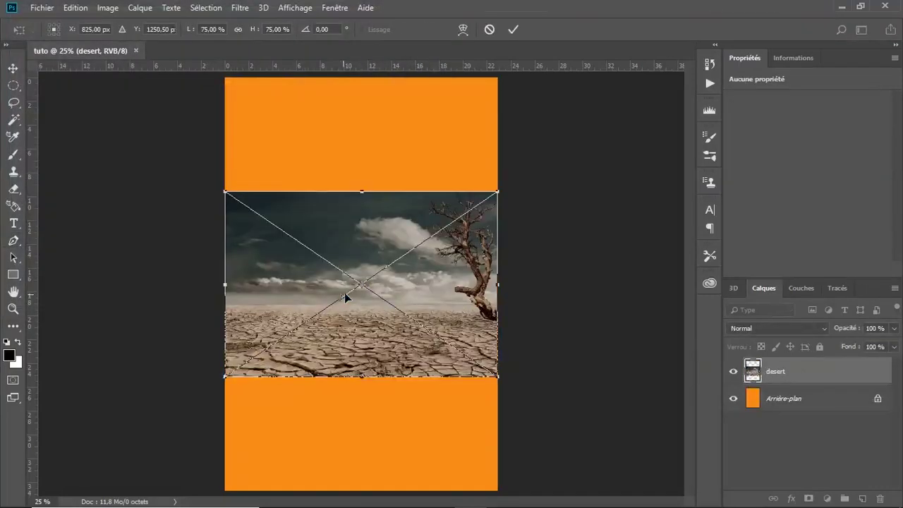
# Scale the desert image proportionally to about 174% and position it to cover the whole canvas, its base on the canvas's lower edge.
pyautogui.moveTo(385, 225); pyautogui.dragTo(390, 332)
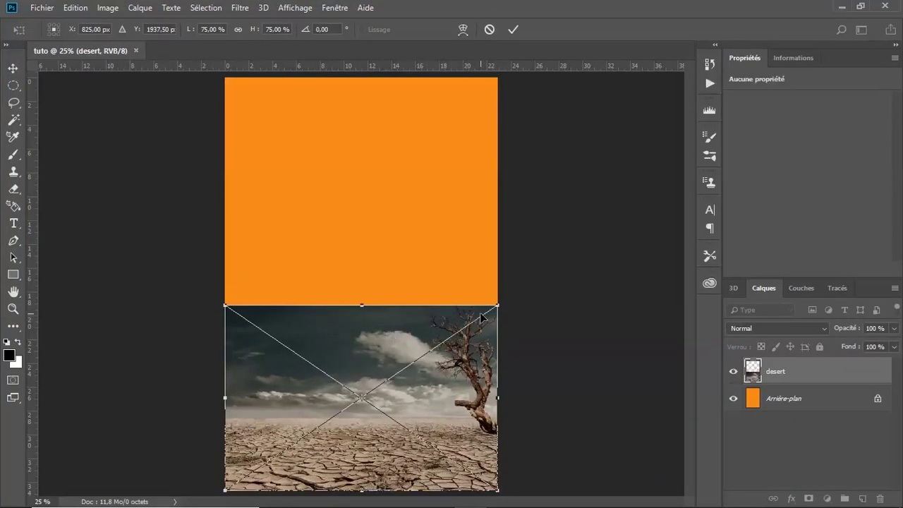
pyautogui.moveTo(498, 305); pyautogui.dragTo(597, 185)
pyautogui.moveTo(423, 261); pyautogui.dragTo(426, 168)
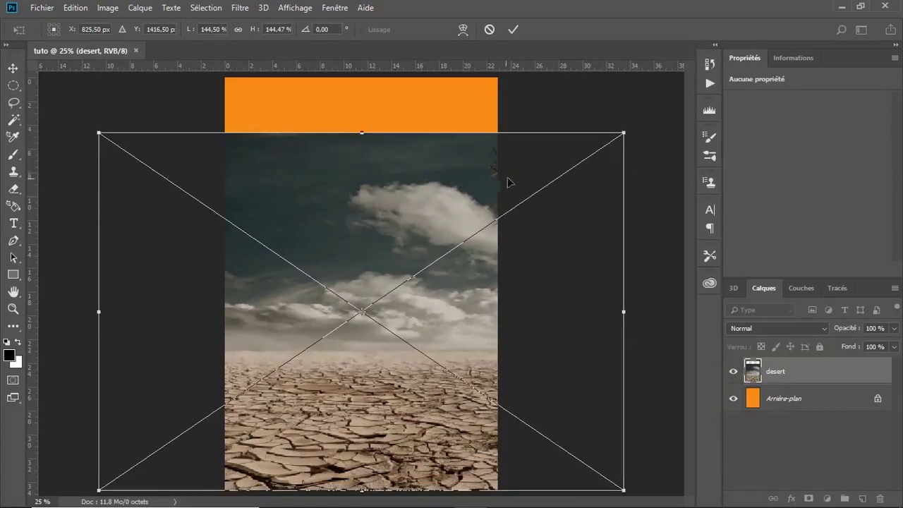
pyautogui.moveTo(623, 132); pyautogui.dragTo(642, 104)
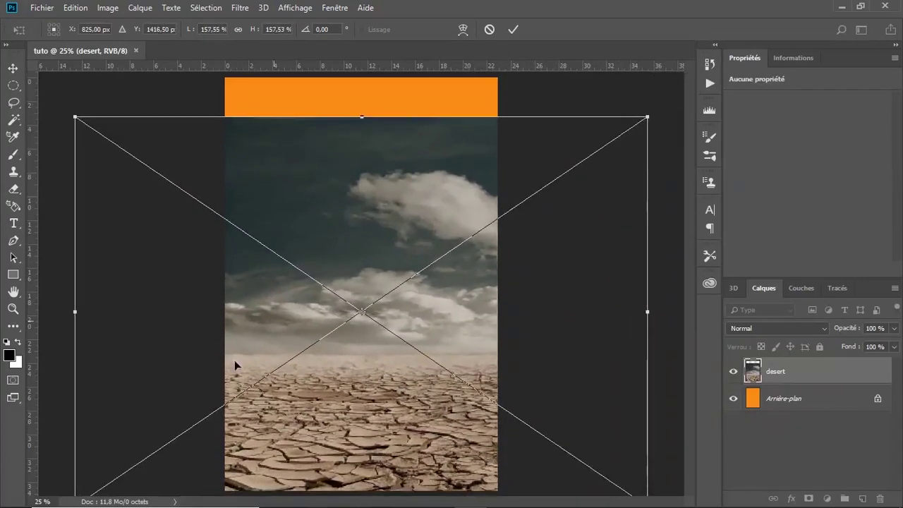
pyautogui.moveTo(471, 344); pyautogui.dragTo(466, 310)
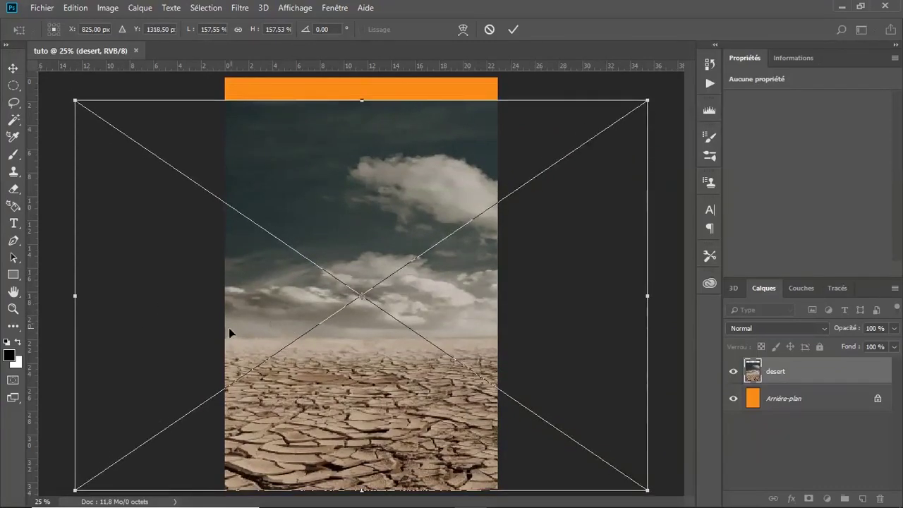
pyautogui.moveTo(653, 93); pyautogui.dragTo(679, 80)
pyautogui.moveTo(505, 303); pyautogui.dragTo(506, 283)
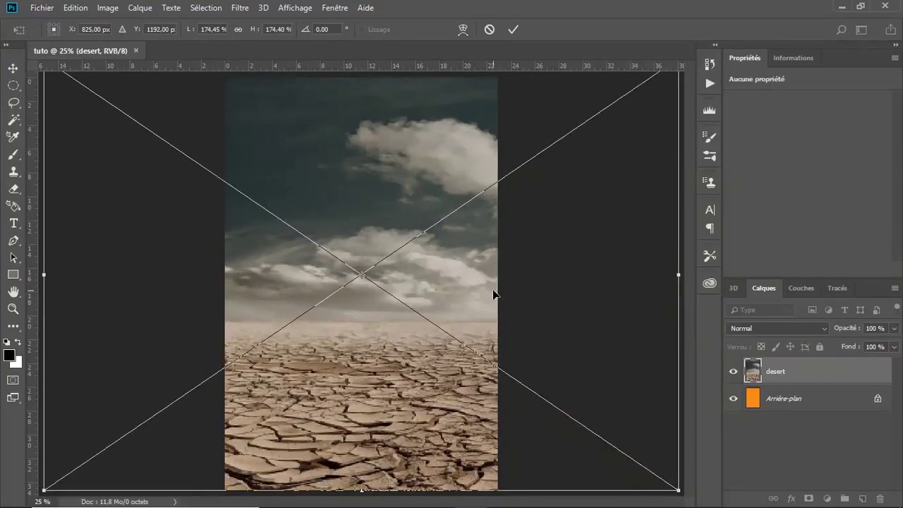
pyautogui.press('Return')
# Add a white layer mask to the desert layer.
pyautogui.press('p')
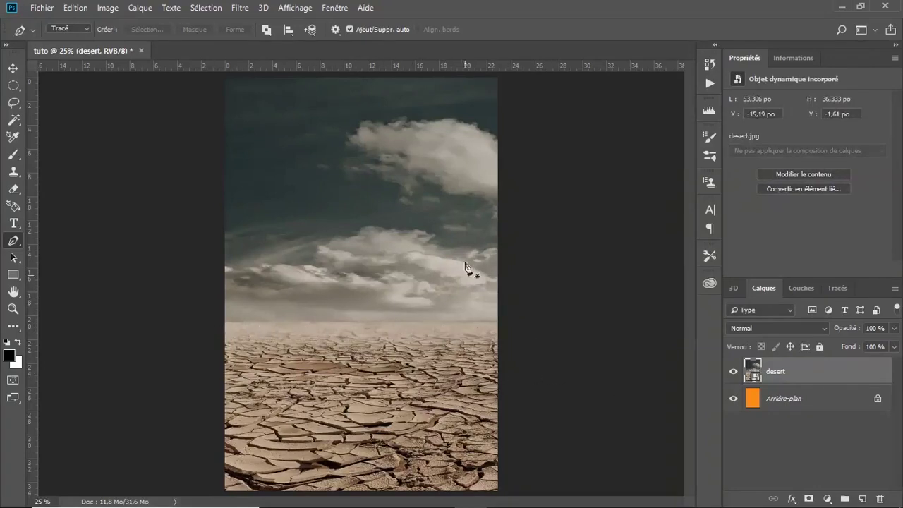
pyautogui.click(807, 498)
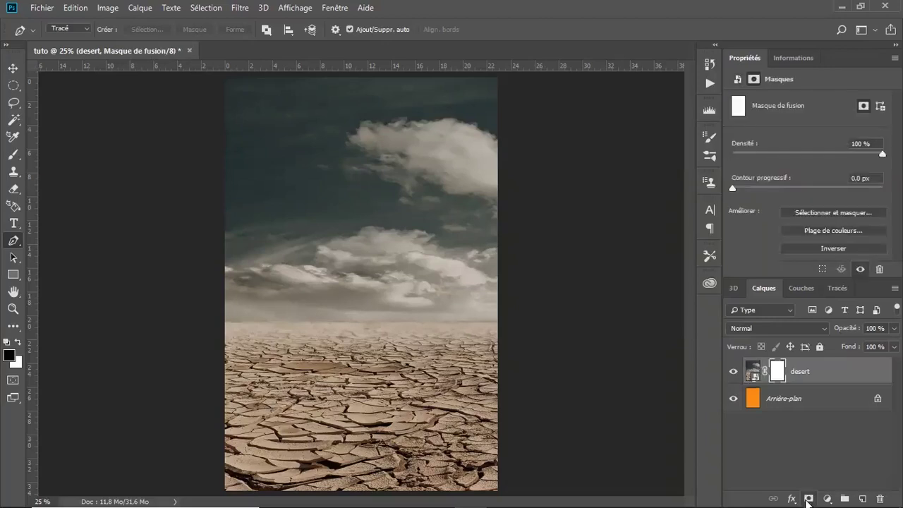
# Open the Gradient tool's gradient for editing, keep black as its start colour, and check the start and end opacity stops.
pyautogui.click(16, 330)
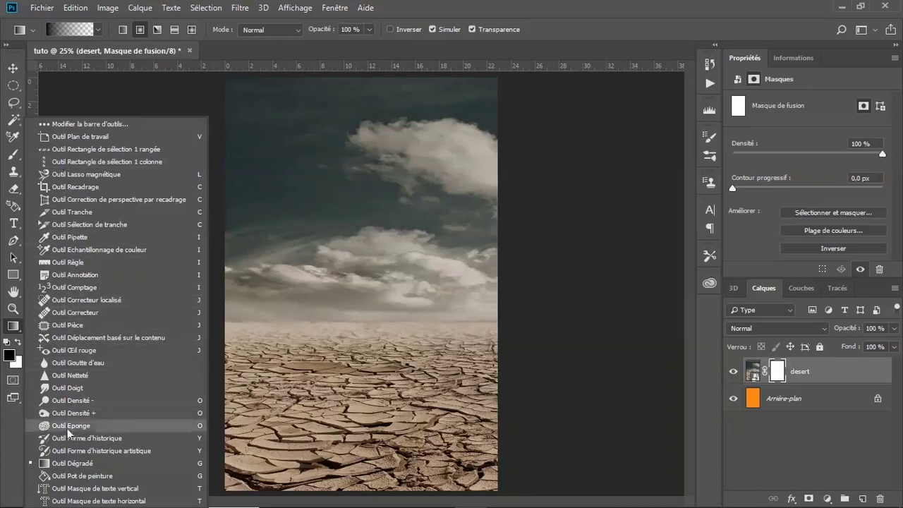
pyautogui.click(69, 464)
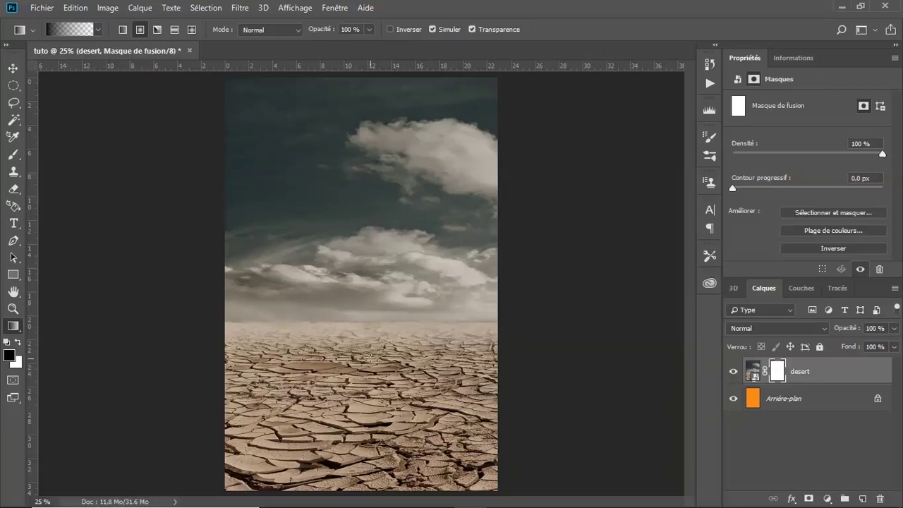
pyautogui.click(67, 31)
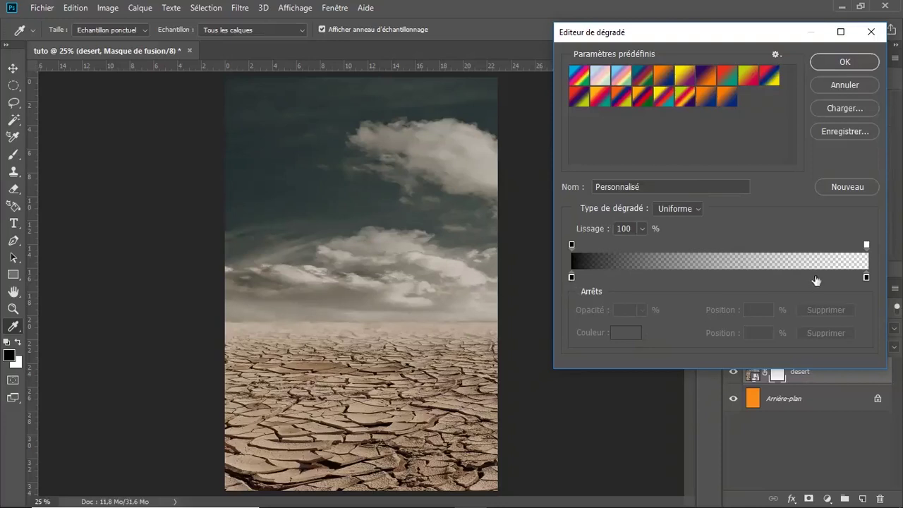
pyautogui.doubleClick(572, 273)
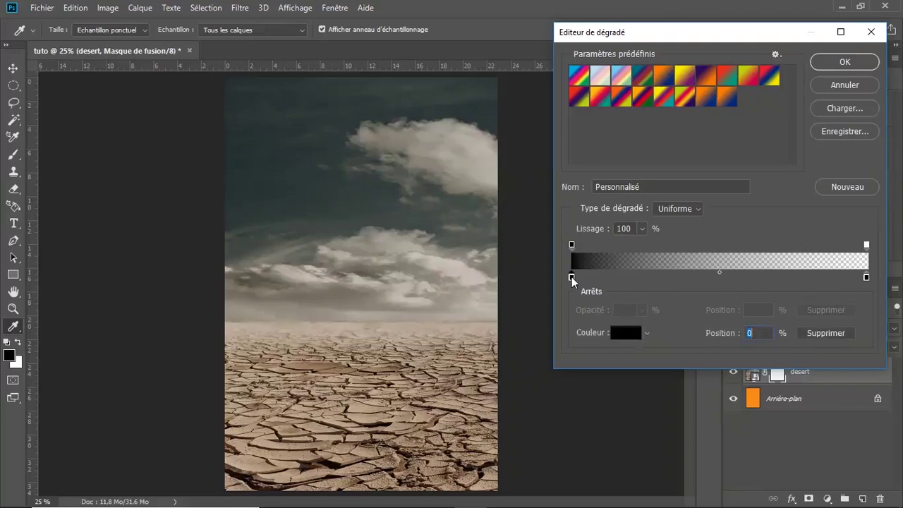
pyautogui.click(727, 152)
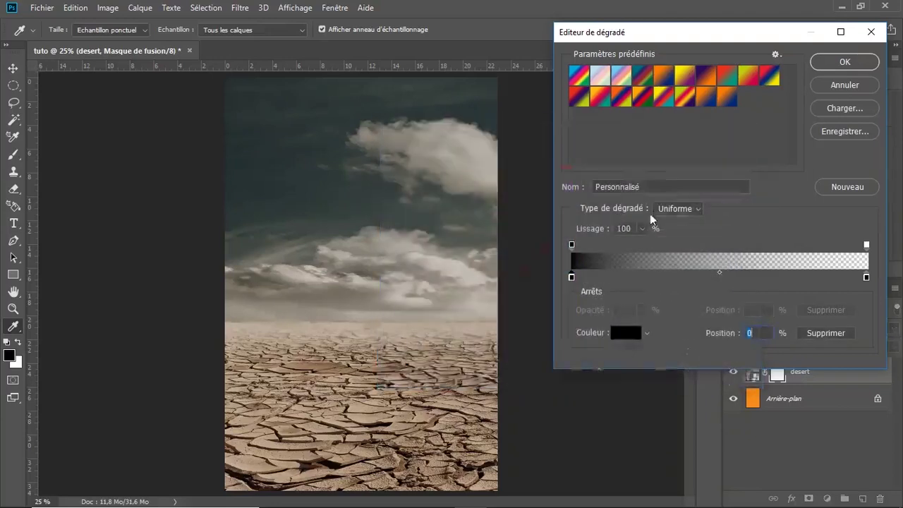
pyautogui.click(572, 245)
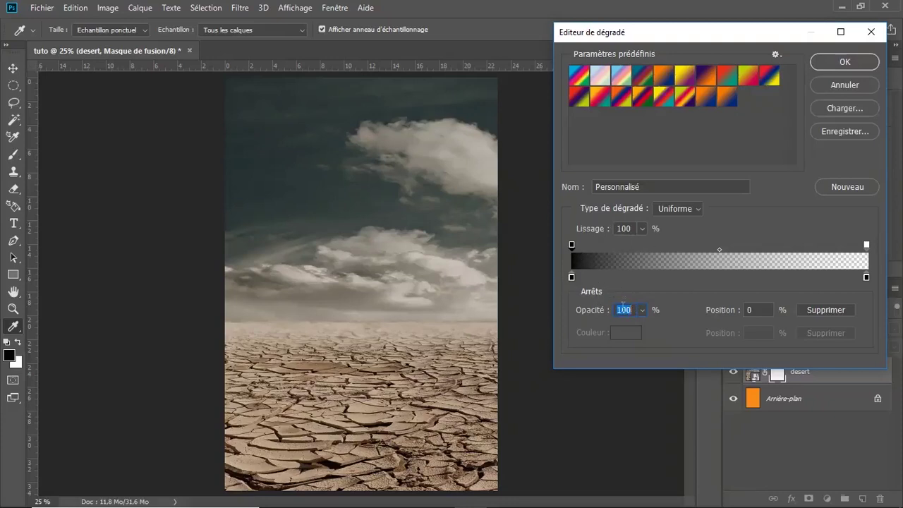
pyautogui.click(866, 244)
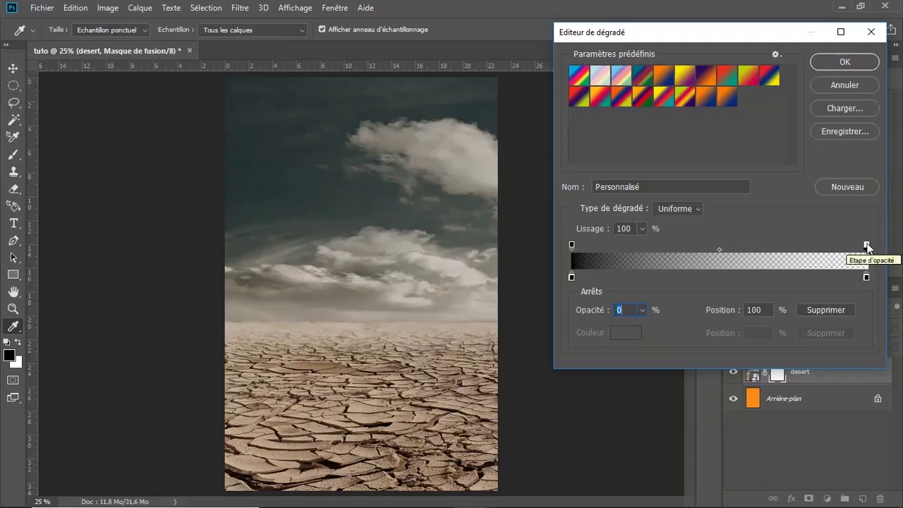
# Set the gradient's end colour to white (ffffff), keep its end opacity at 0%, and apply the edited gradient.
pyautogui.doubleClick(866, 277)
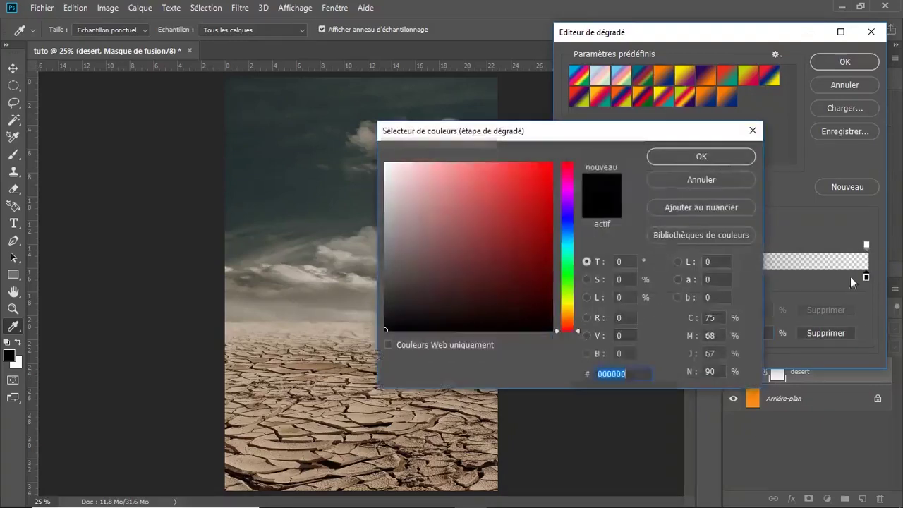
pyautogui.moveTo(399, 174); pyautogui.dragTo(385, 162)
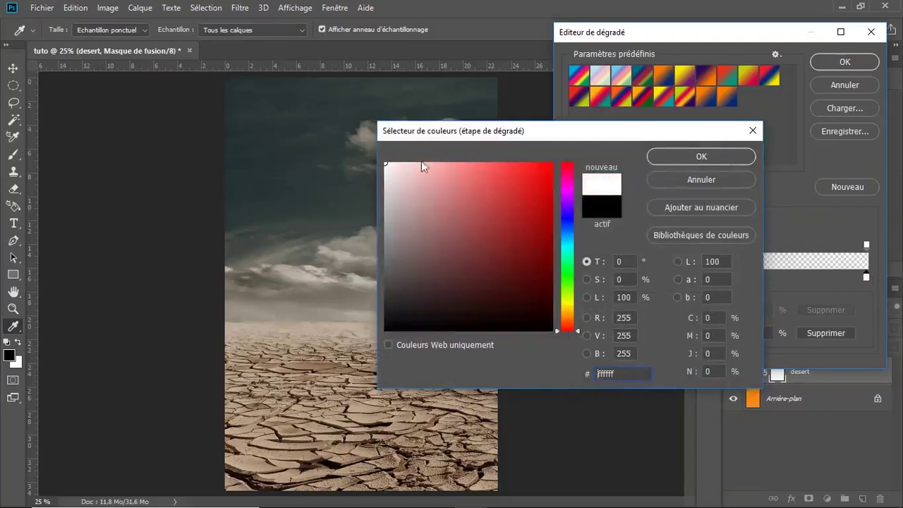
pyautogui.click(695, 149)
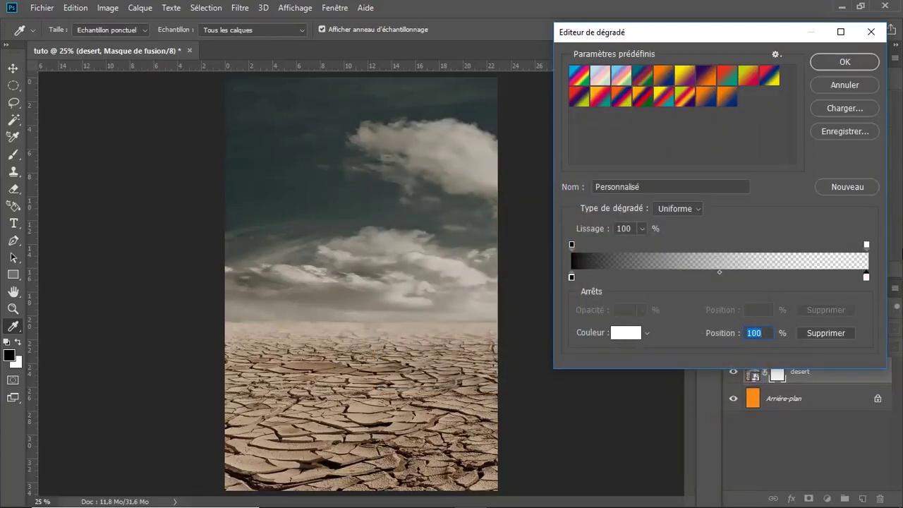
pyautogui.click(866, 245)
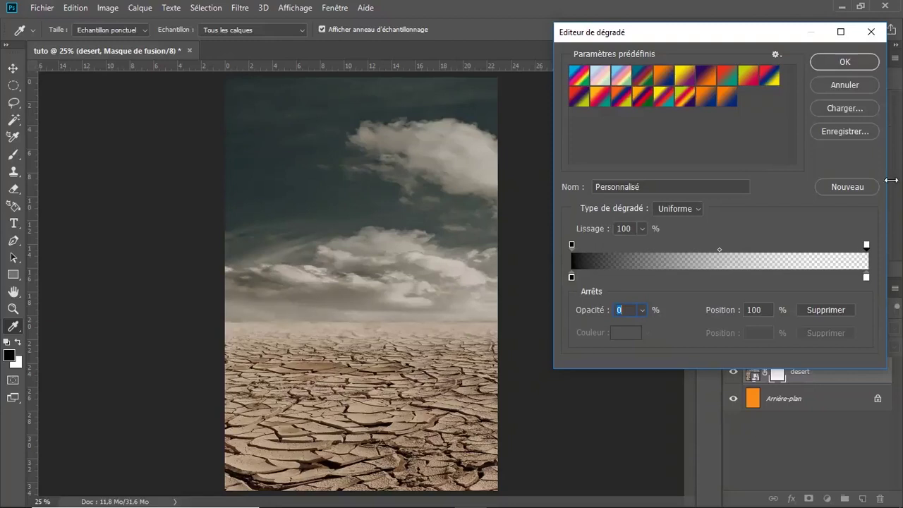
pyautogui.click(847, 62)
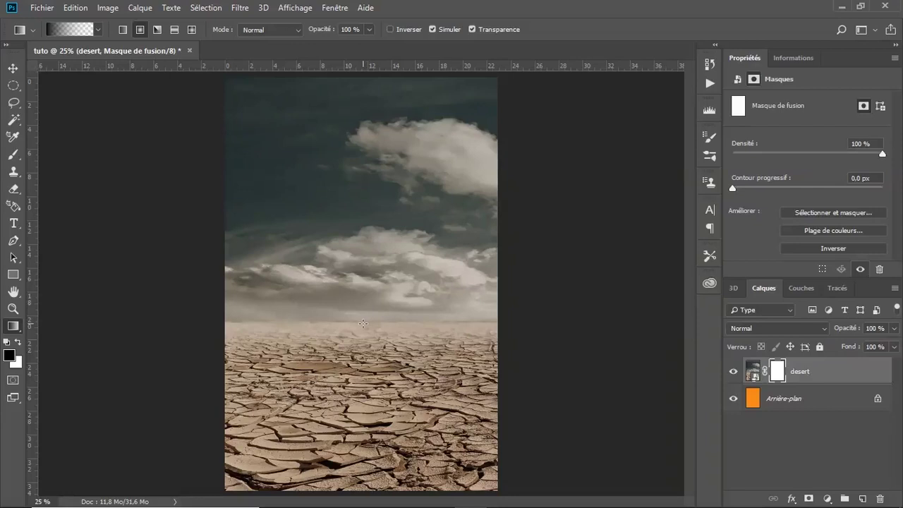
# Undo the trial gradients and fade the sky out of the desert layer's mask with a short downward linear gradient from the horizon.
pyautogui.moveTo(363, 321); pyautogui.dragTo(361, 360)
pyautogui.hotkey('ctrl', 'z')
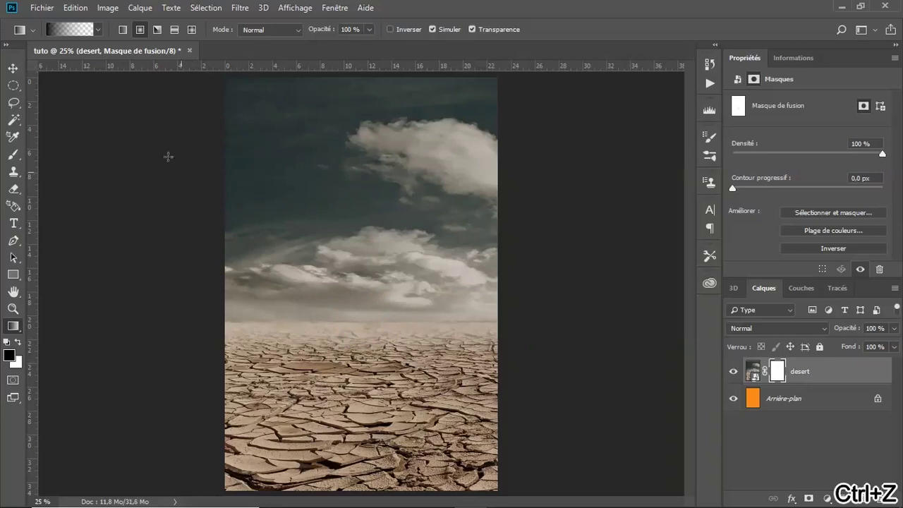
pyautogui.click(123, 32)
pyautogui.moveTo(344, 346); pyautogui.dragTo(342, 369)
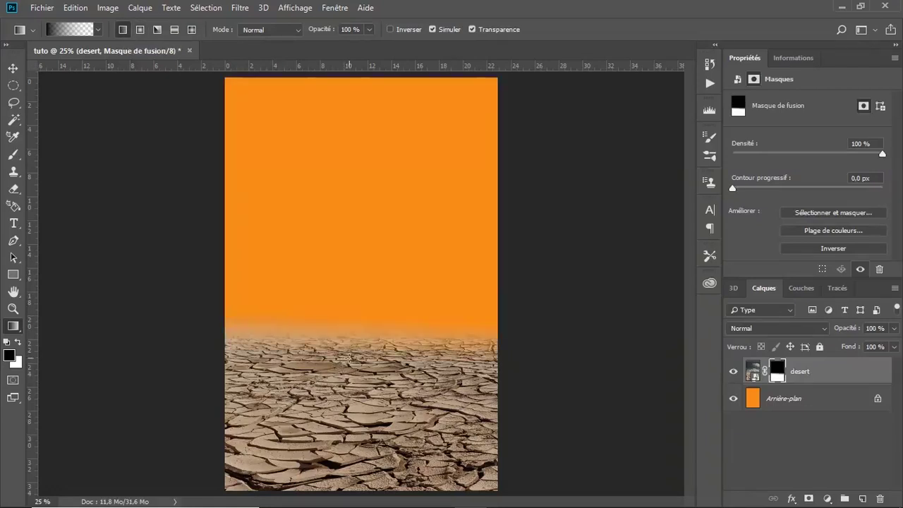
pyautogui.moveTo(353, 321); pyautogui.dragTo(353, 346)
pyautogui.hotkey('ctrl', 'z')
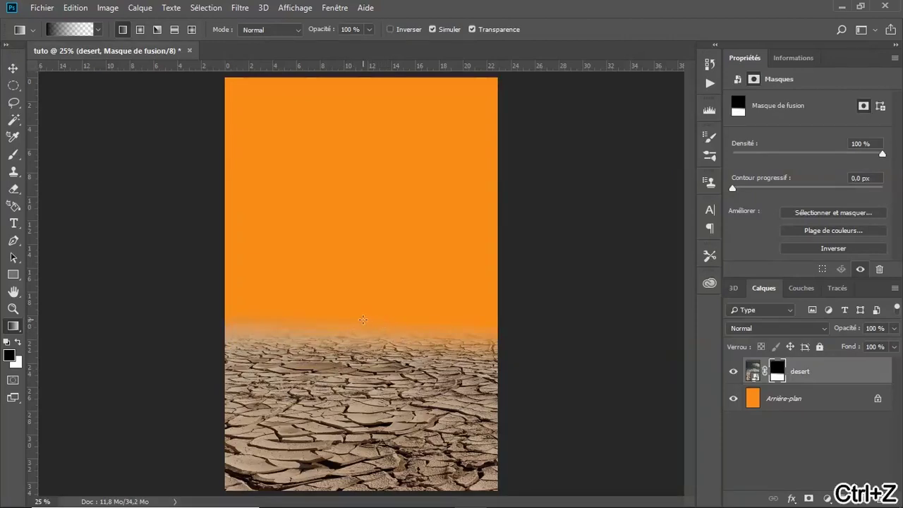
pyautogui.hotkey('ctrl', 'alt', 'z')
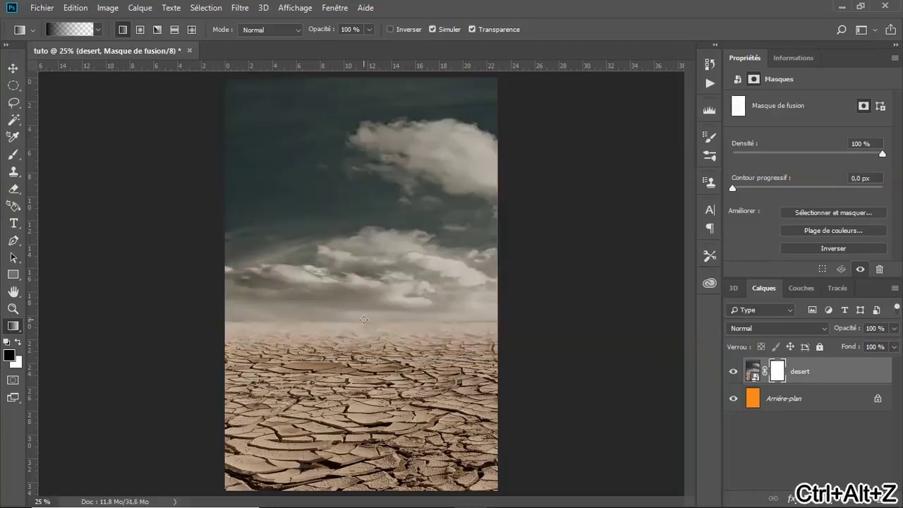
pyautogui.moveTo(359, 323); pyautogui.dragTo(341, 345)
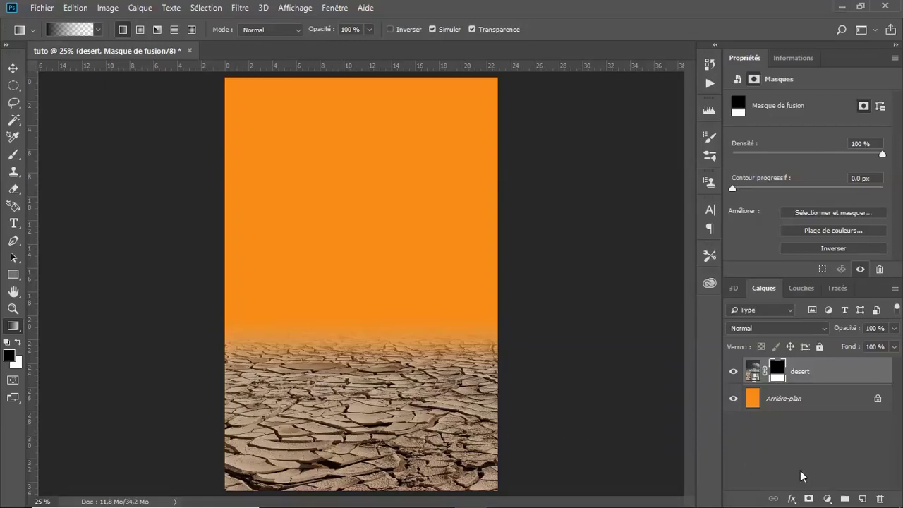
# Add a solid colour fill layer in orange f98d17 above the desert layer.
pyautogui.click(829, 499)
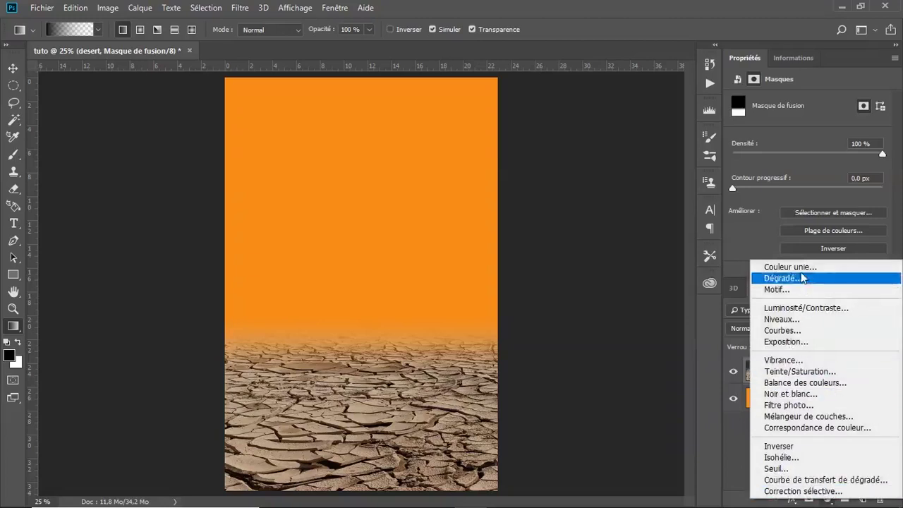
pyautogui.click(800, 268)
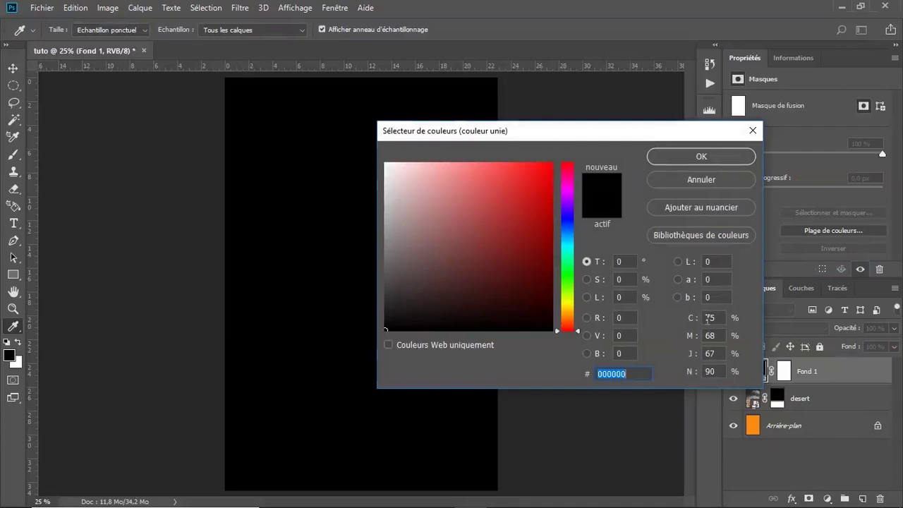
pyautogui.write('f9')
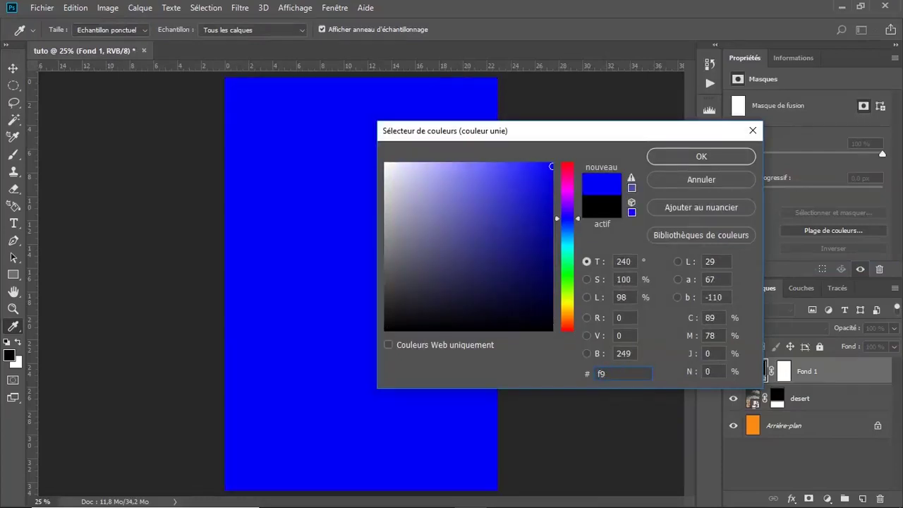
pyautogui.write('8d17')
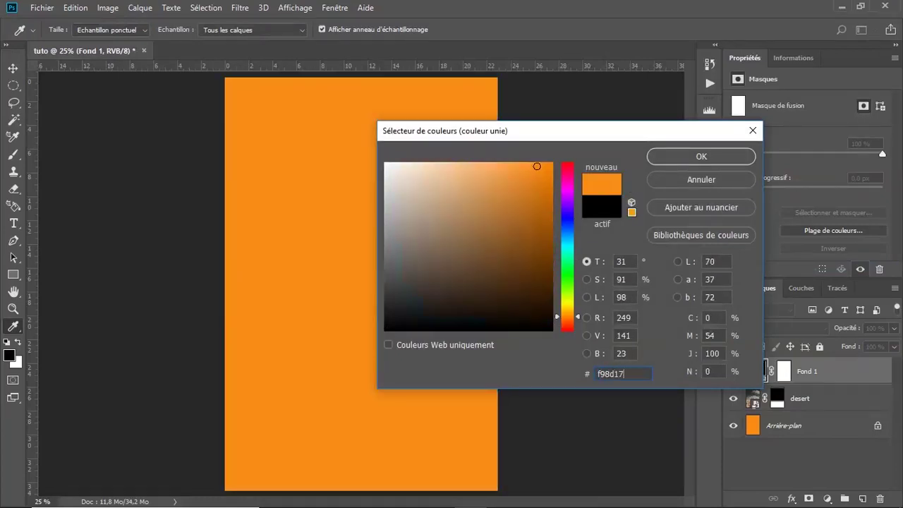
pyautogui.click(720, 154)
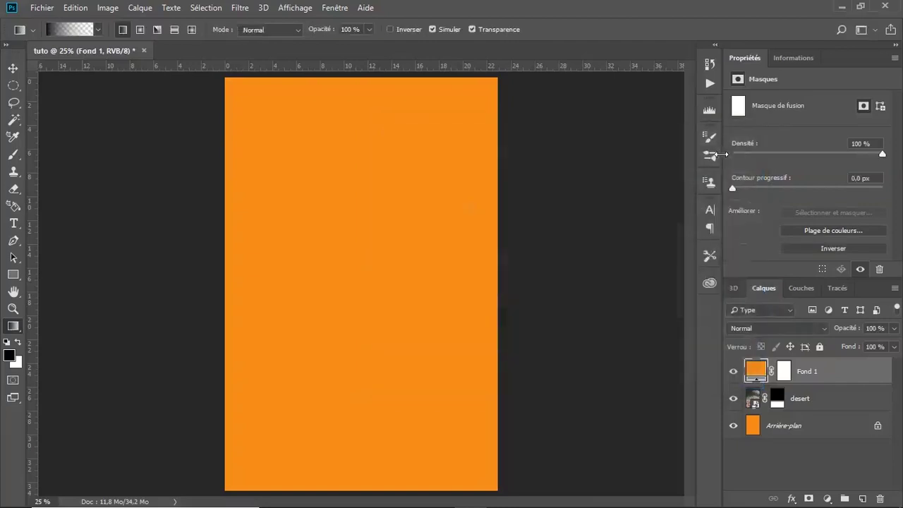
# Set the orange fill layer's blend mode to Couleur and its opacity to 40%.
pyautogui.click(754, 328)
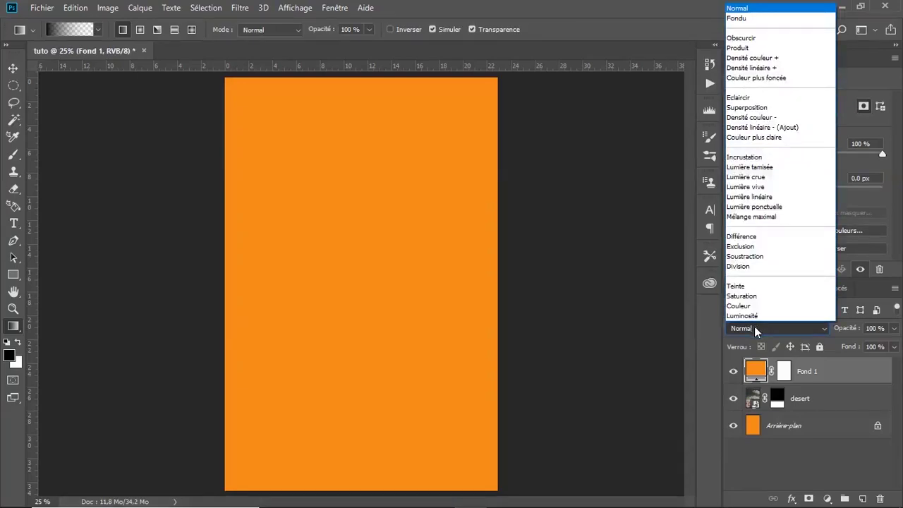
pyautogui.click(754, 327)
pyautogui.click(772, 326)
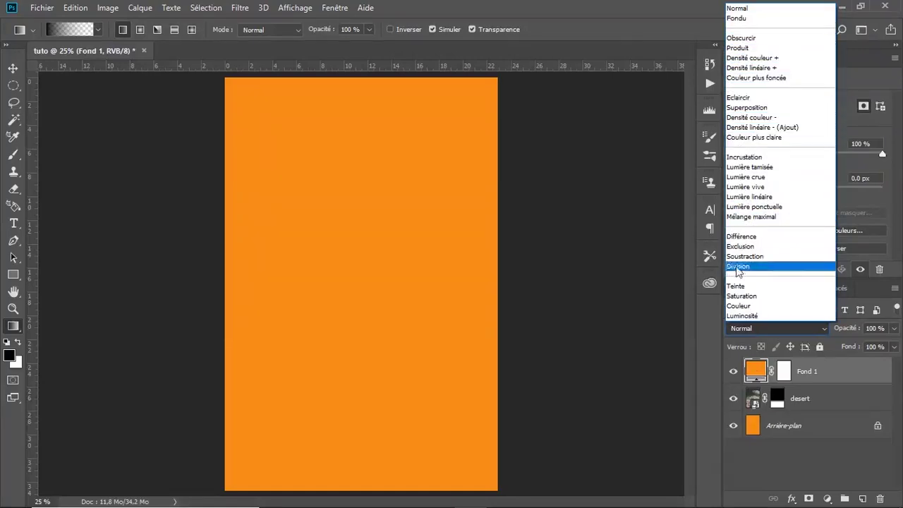
pyautogui.click(732, 305)
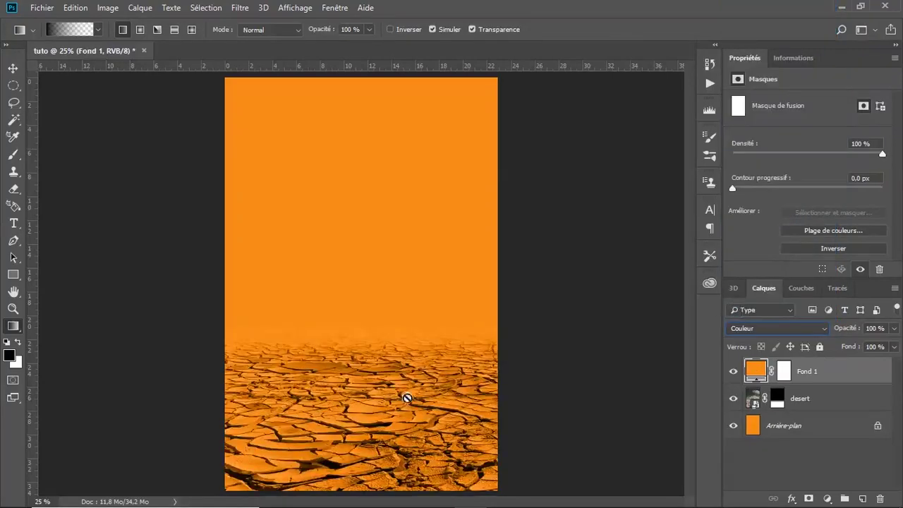
pyautogui.click(874, 327)
pyautogui.write('50')
pyautogui.write('40')
# Place the nuages image from the sources-def folder into the document as an embedded object.
pyautogui.click(44, 8)
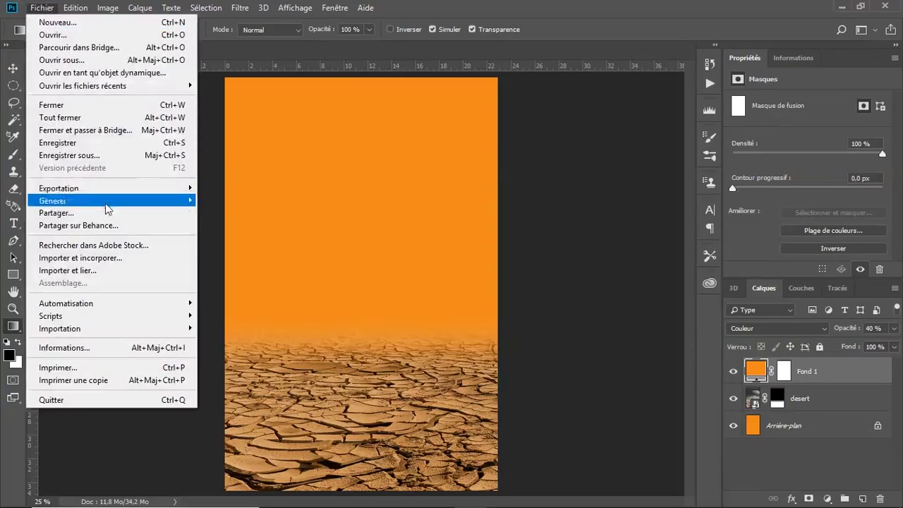
pyautogui.click(103, 258)
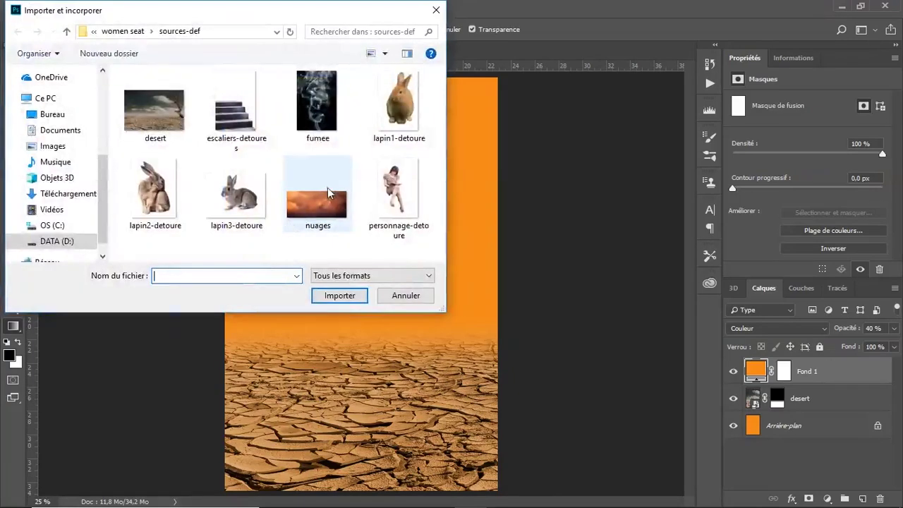
pyautogui.click(314, 212)
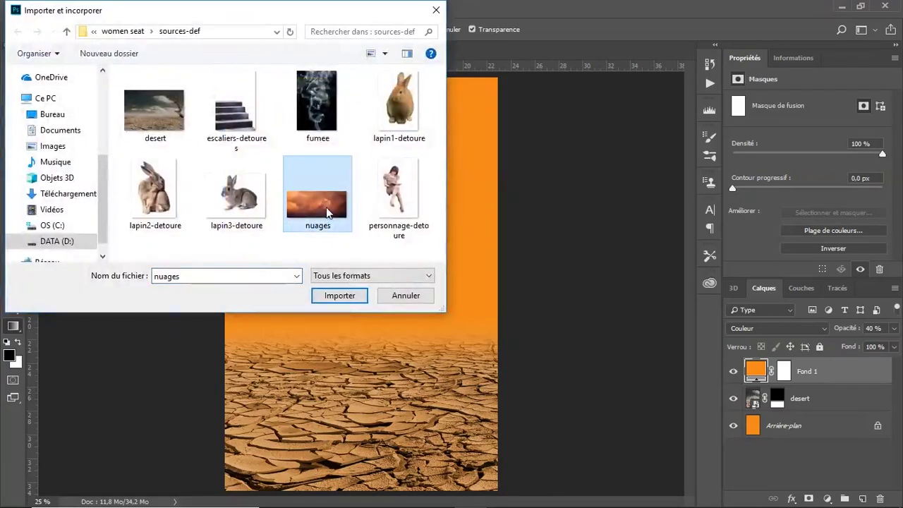
pyautogui.click(330, 297)
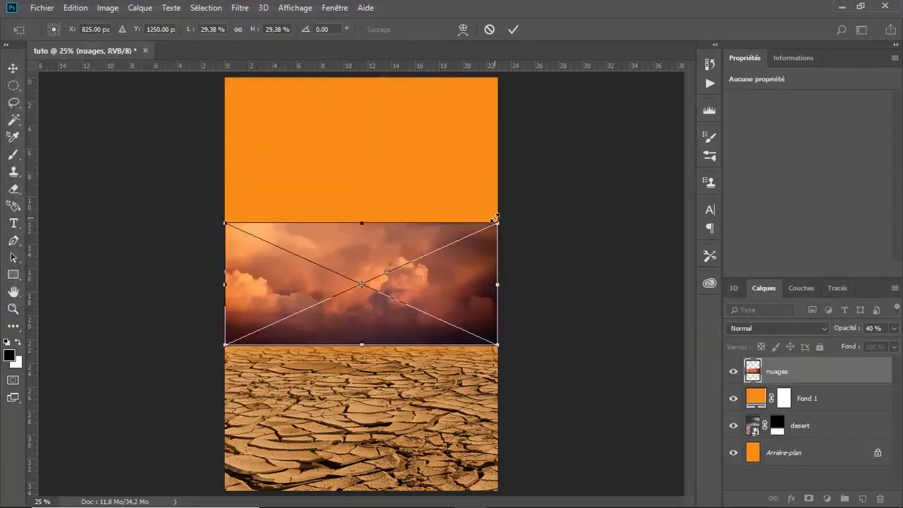
# Scale the clouds image proportionally to about 89 x 40 inches and position it to cover the canvas down to a strip of ground.
pyautogui.moveTo(495, 220); pyautogui.dragTo(775, 98)
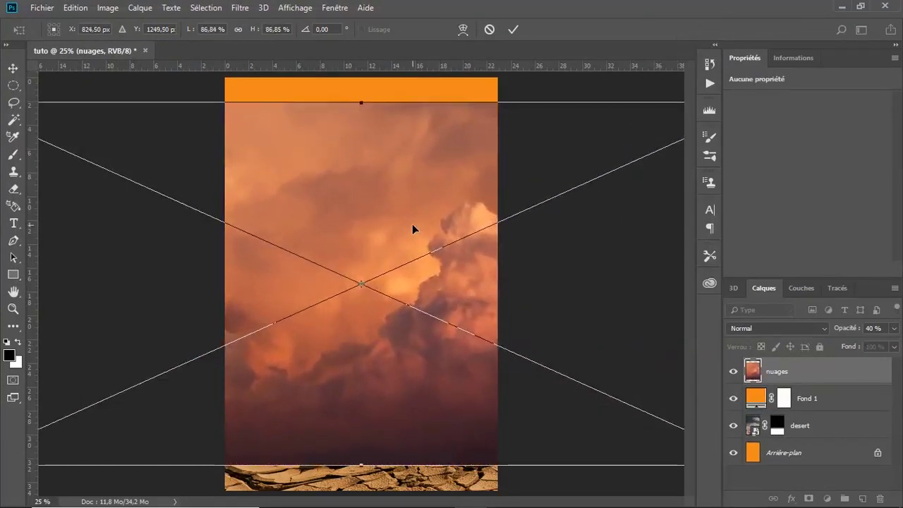
pyautogui.hotkey('ctrl', '-')
pyautogui.hotkey('ctrl', '-')
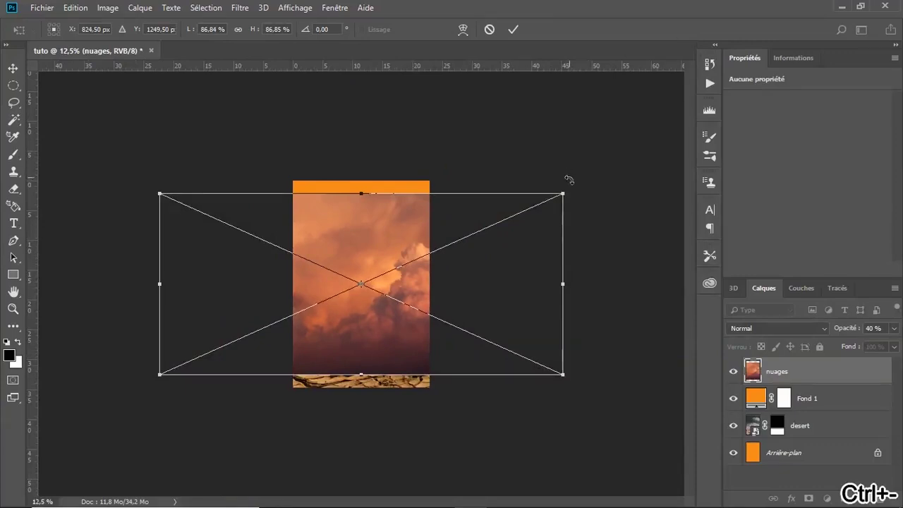
pyautogui.moveTo(564, 191); pyautogui.dragTo(627, 163)
pyautogui.moveTo(431, 296); pyautogui.dragTo(460, 257)
pyautogui.press('Return')
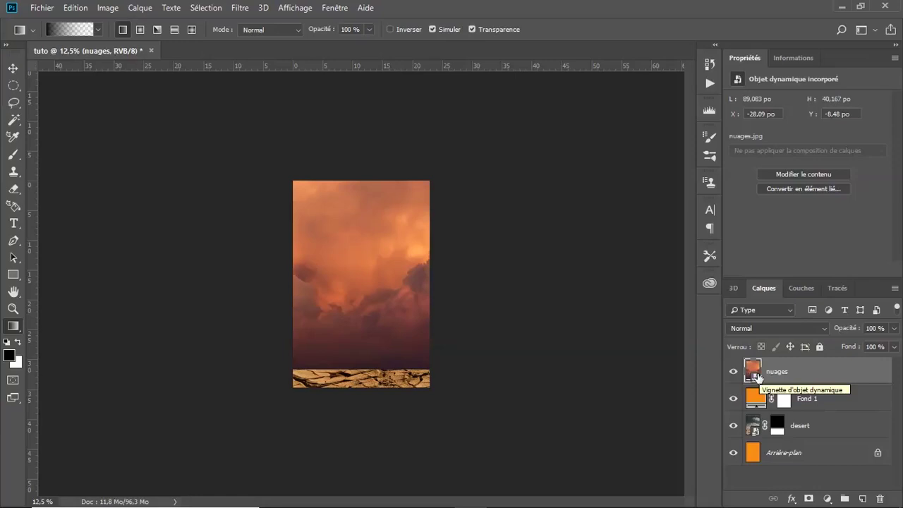
# Add a layer mask to the nuages layer and hide the clouds over the ground with upward linear gradients.
pyautogui.moveTo(755, 367); pyautogui.dragTo(359, 300)
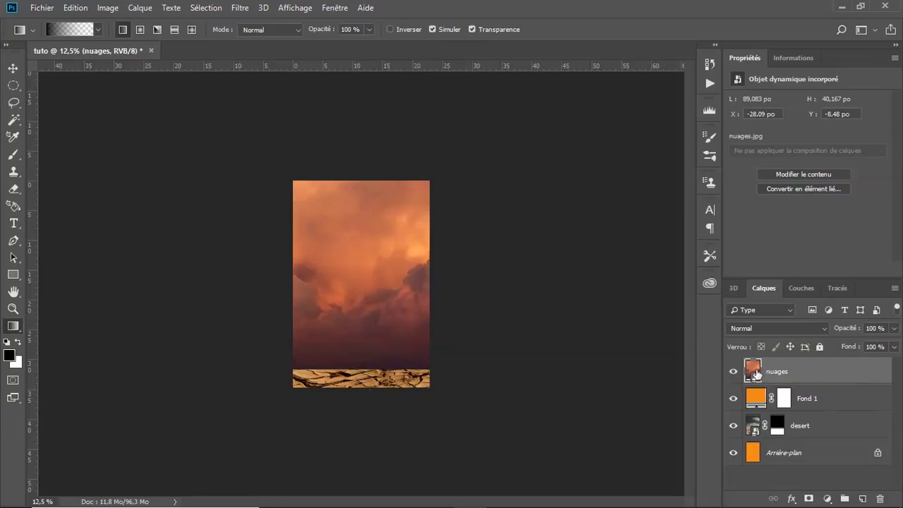
pyautogui.click(808, 499)
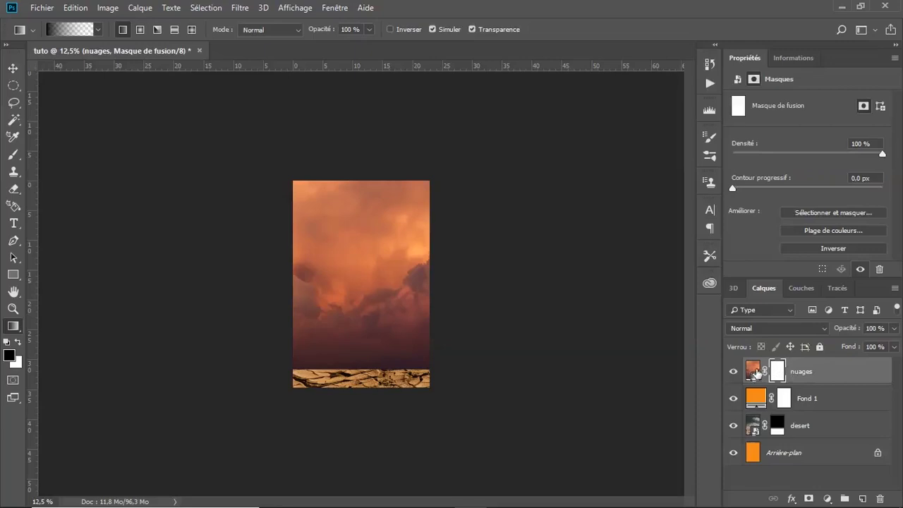
pyautogui.moveTo(372, 369); pyautogui.dragTo(382, 271)
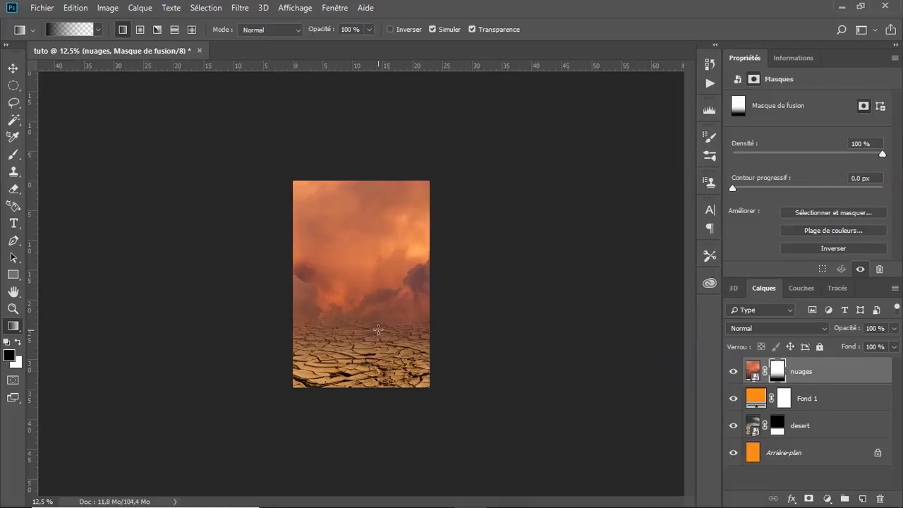
pyautogui.moveTo(378, 288); pyautogui.dragTo(378, 288)
pyautogui.moveTo(386, 325); pyautogui.dragTo(385, 273)
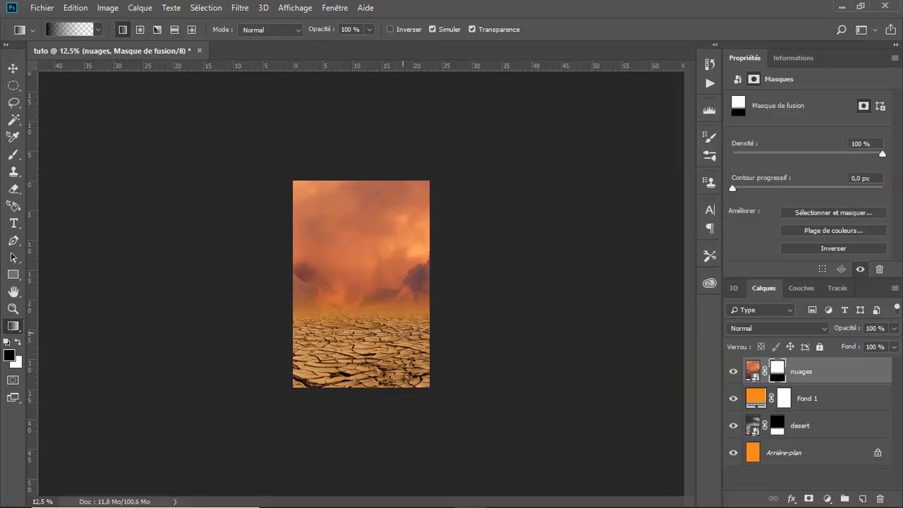
# Soften the clouds' transition at the horizon with further upward gradients on the nuages mask, starting just below the horizon.
pyautogui.hotkey('ctrl', '+')
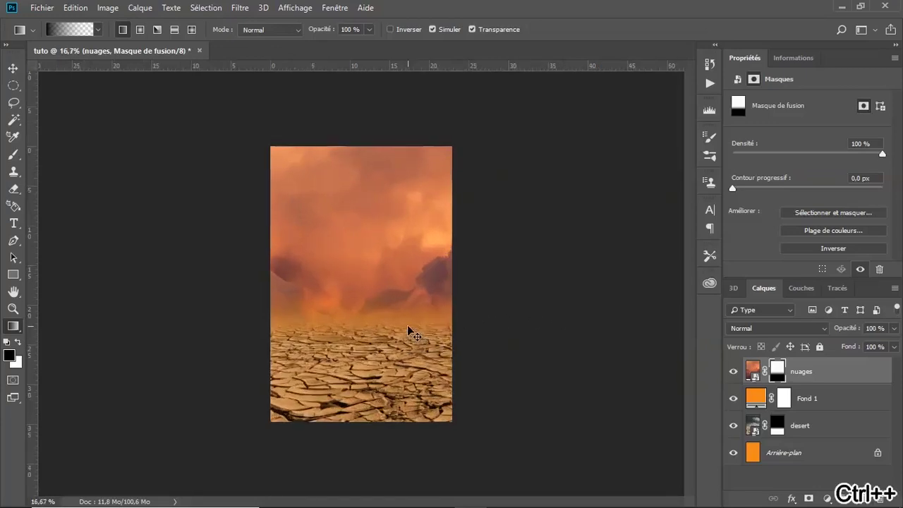
pyautogui.hotkey('ctrl', '+')
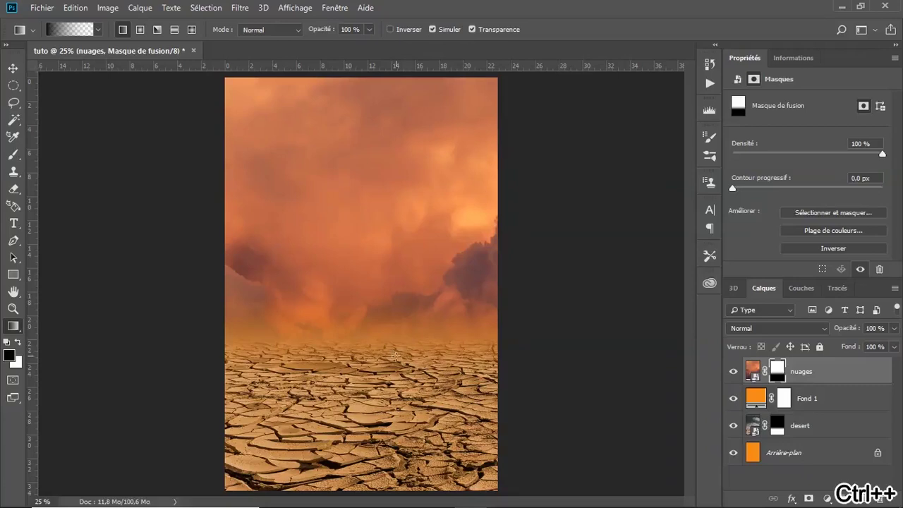
pyautogui.moveTo(394, 360); pyautogui.dragTo(399, 290)
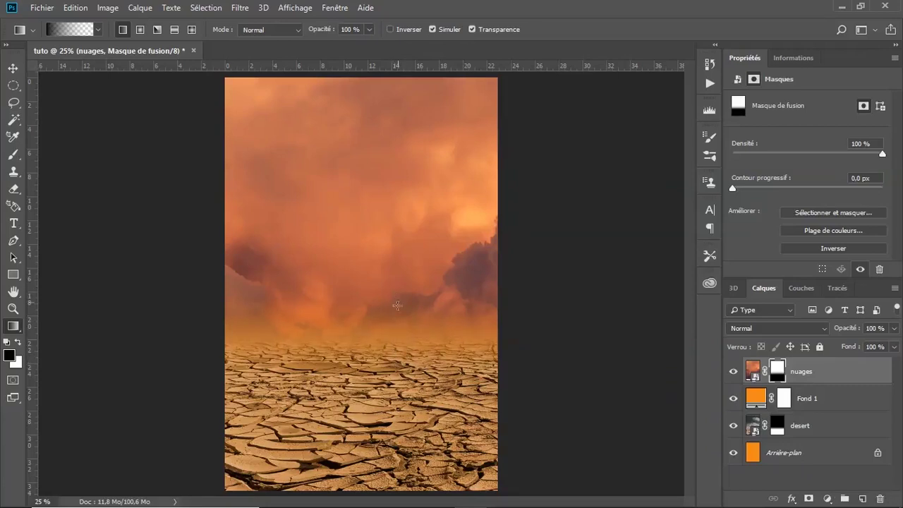
pyautogui.moveTo(385, 349); pyautogui.dragTo(385, 286)
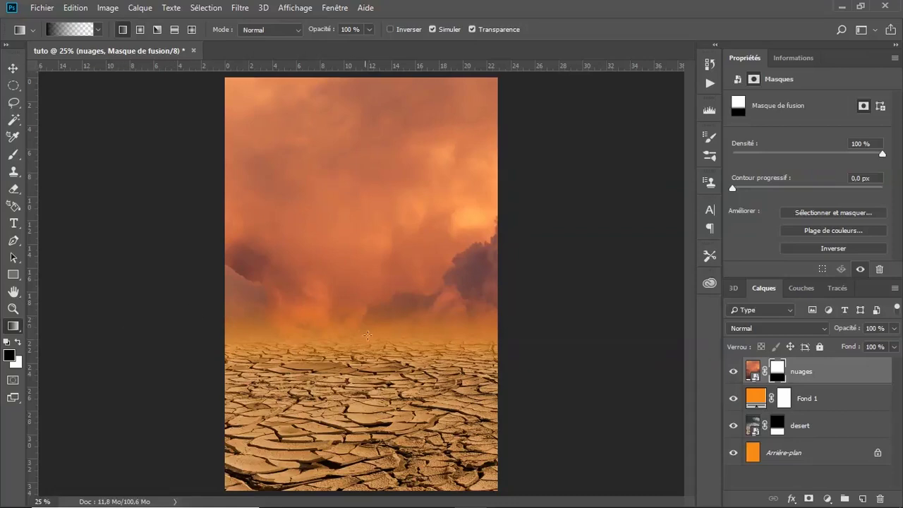
pyautogui.moveTo(408, 350); pyautogui.dragTo(409, 261)
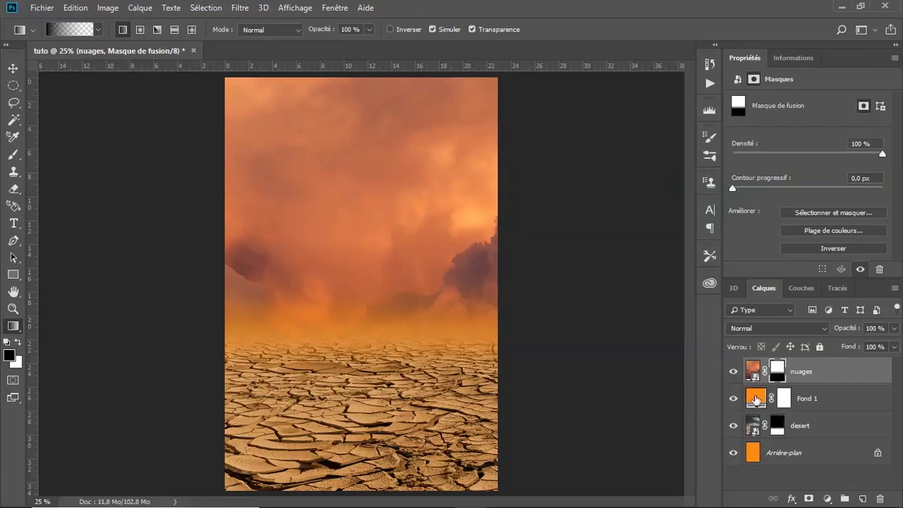
# Duplicate the Fond 1 colour fill layer and move the copy above the nuages layer.
pyautogui.click(756, 399)
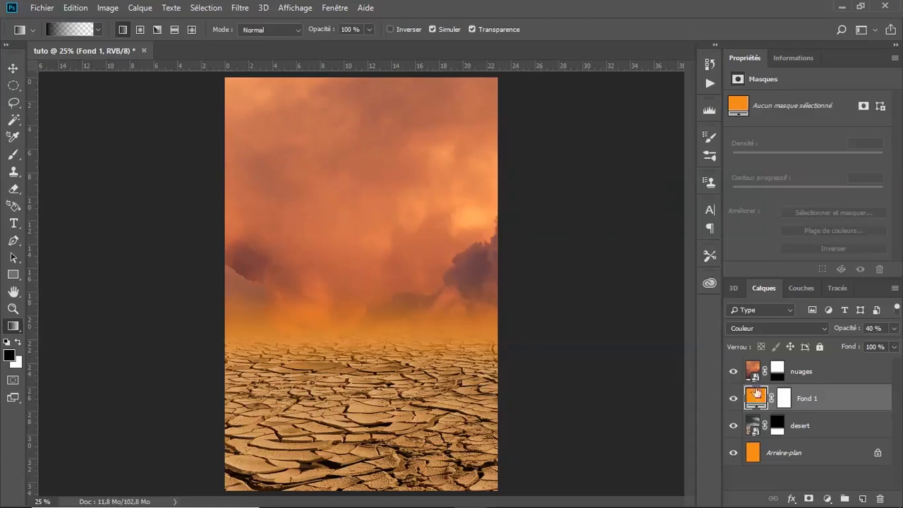
pyautogui.moveTo(764, 400); pyautogui.dragTo(863, 499)
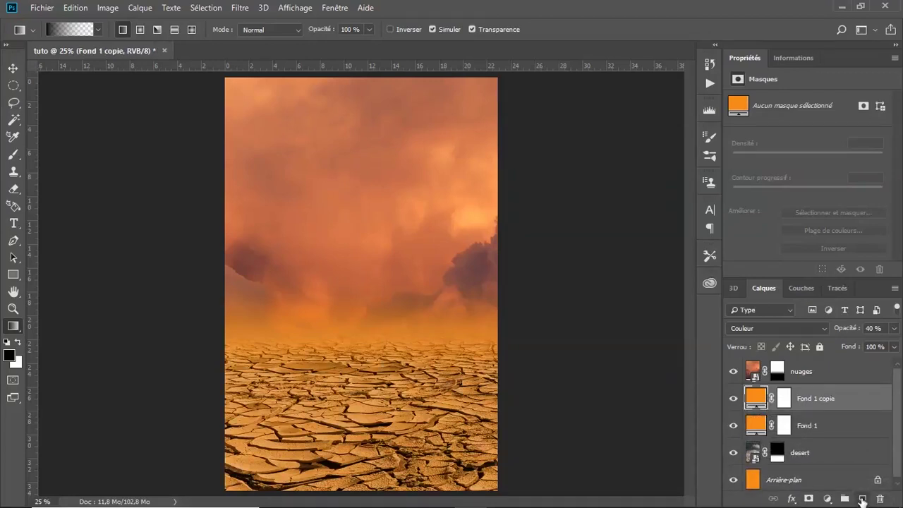
pyautogui.hotkey('ctrl', 'z')
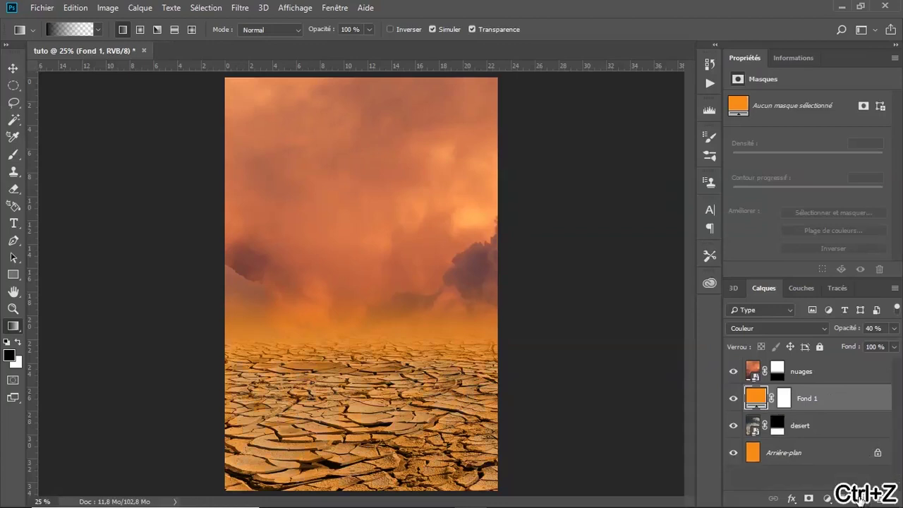
pyautogui.hotkey('ctrl', 'j')
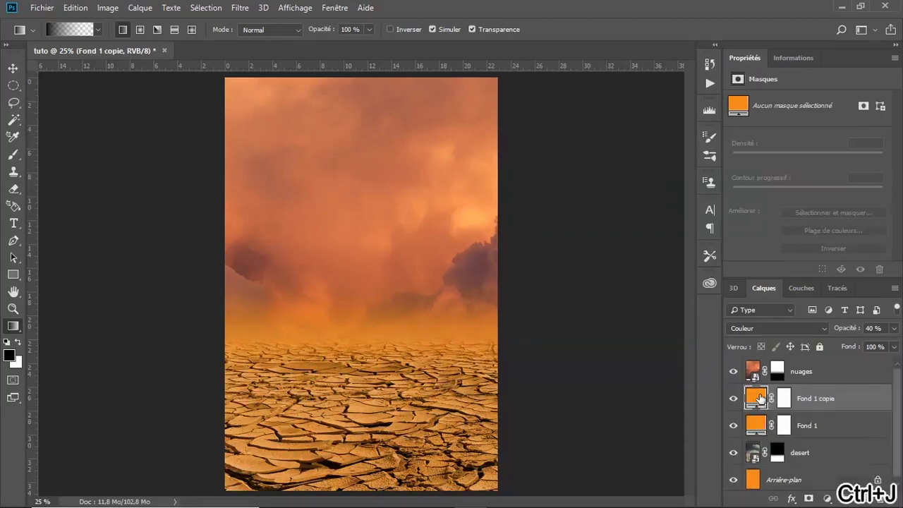
pyautogui.moveTo(759, 399); pyautogui.dragTo(760, 362)
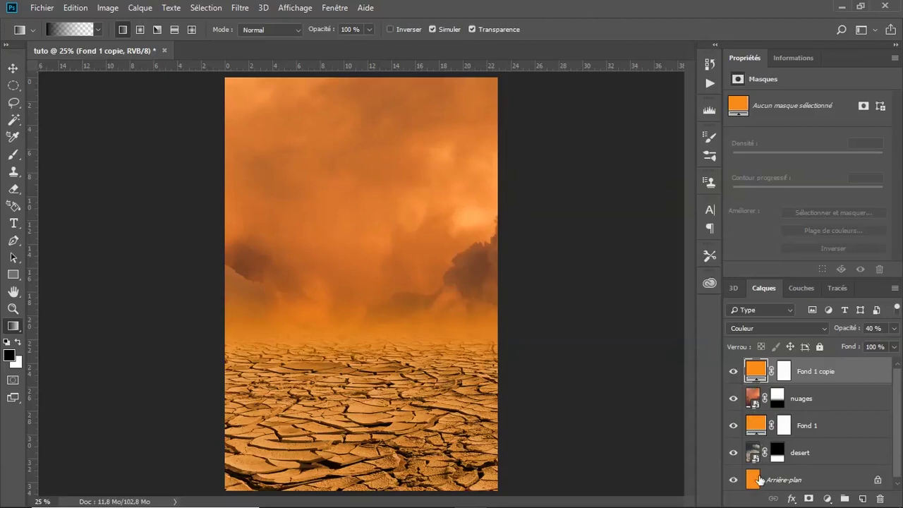
# Clip the Fond 1 copie fill layer to the nuages layer with a clipping mask.
pyautogui.keyDown('alt'); pyautogui.click(762, 381); pyautogui.keyUp('alt')
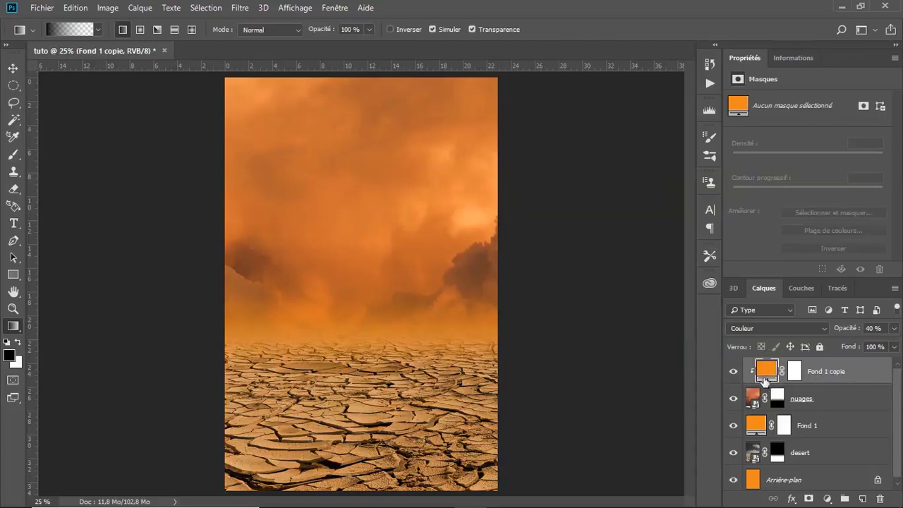
pyautogui.keyDown('alt'); pyautogui.click(762, 380); pyautogui.keyUp('alt')
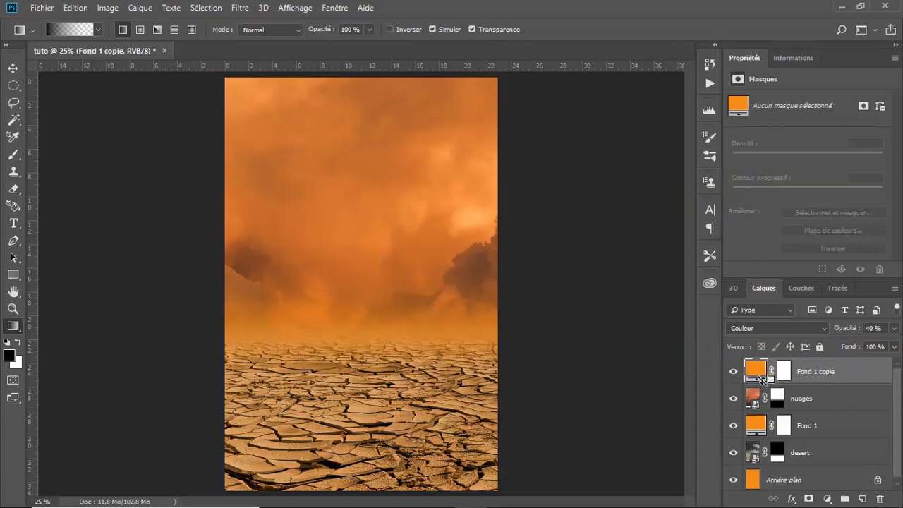
pyautogui.rightClick(814, 373)
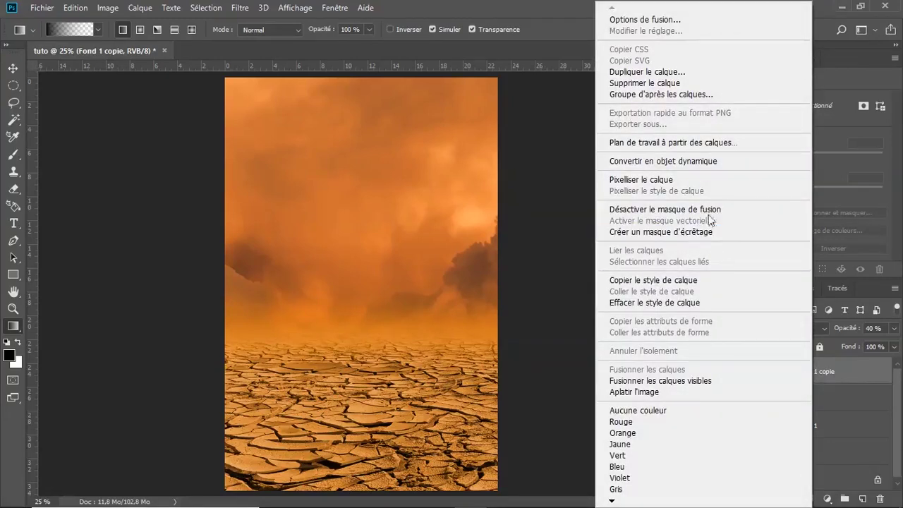
pyautogui.click(647, 233)
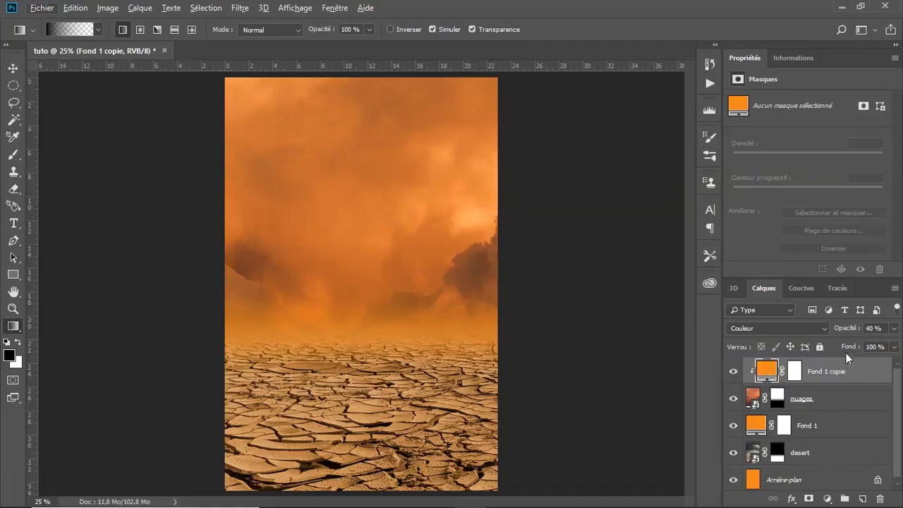
# Set the Fond 1 copie layer's opacity to 20% and compare the image with and without it.
pyautogui.click(870, 328)
pyautogui.write('5')
pyautogui.write('2')
pyautogui.click(733, 374)
pyautogui.click(733, 374)
pyautogui.click(734, 374)
pyautogui.click(733, 374)
pyautogui.click(734, 374)
pyautogui.click(734, 374)
pyautogui.click(733, 374)
# Place the fumee image from the sources-def folder into the document as an embedded object.
pyautogui.click(39, 10)
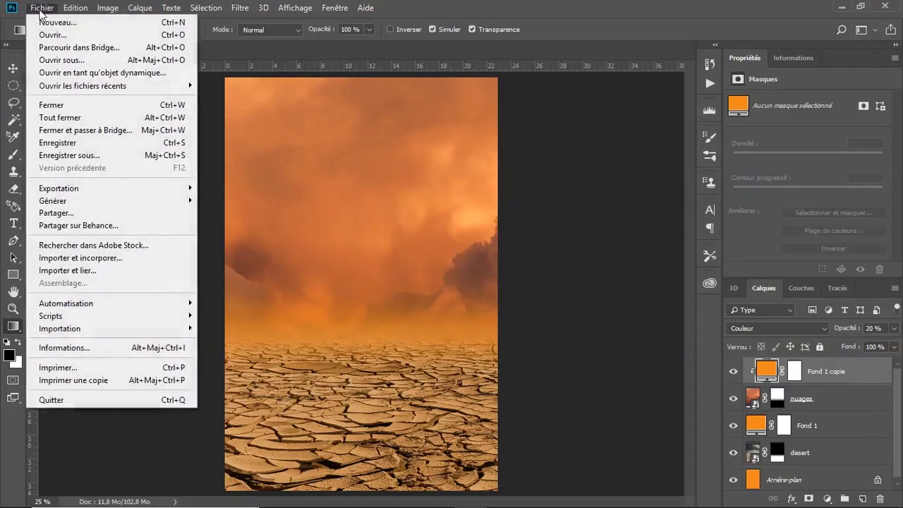
pyautogui.click(101, 258)
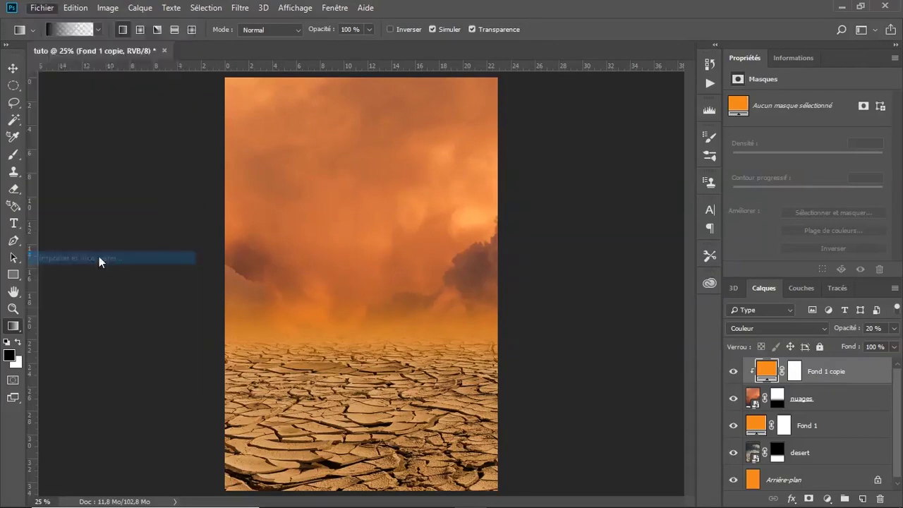
pyautogui.click(314, 122)
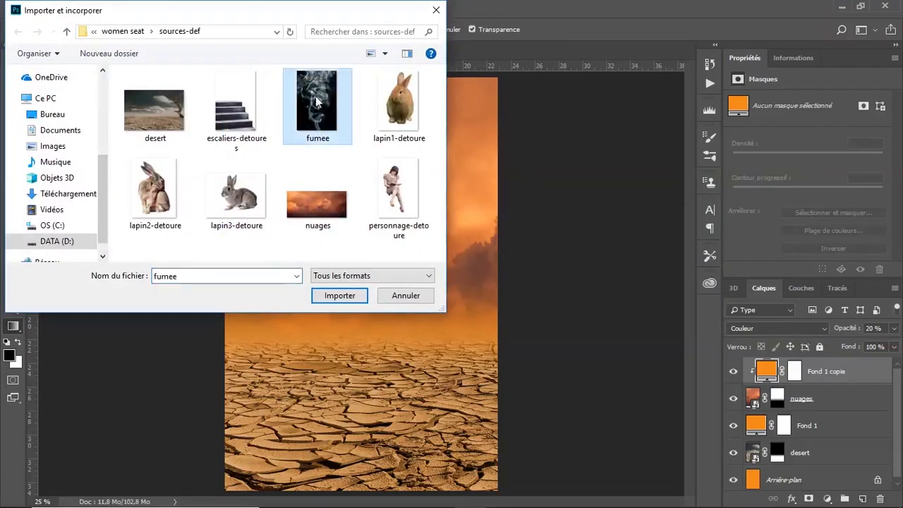
pyautogui.click(340, 296)
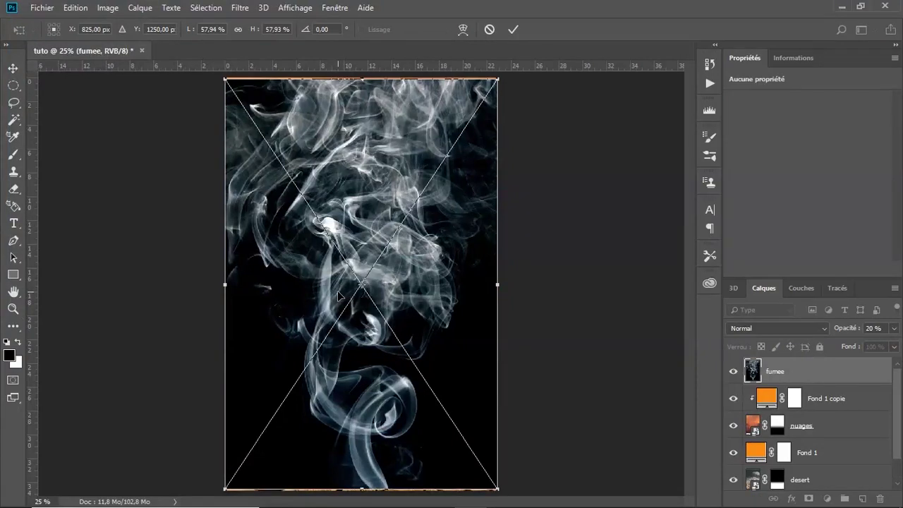
pyautogui.press('Return')
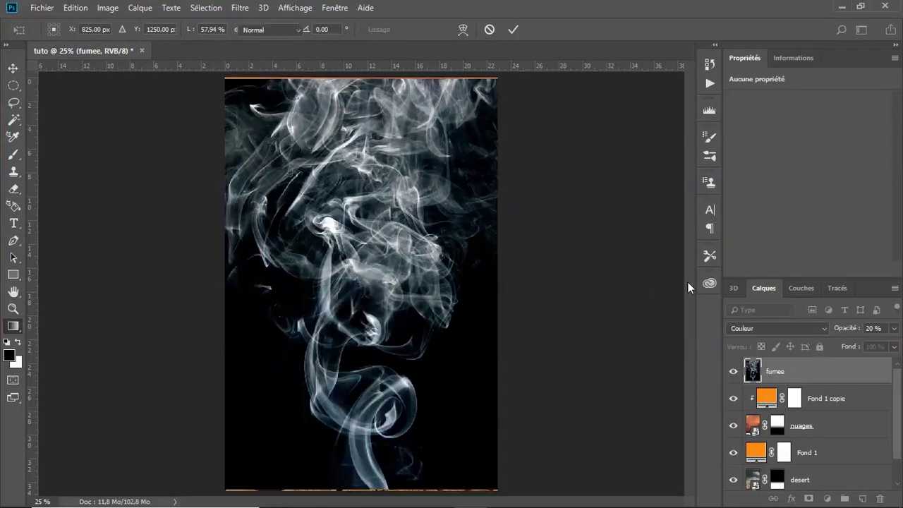
pyautogui.press('g')
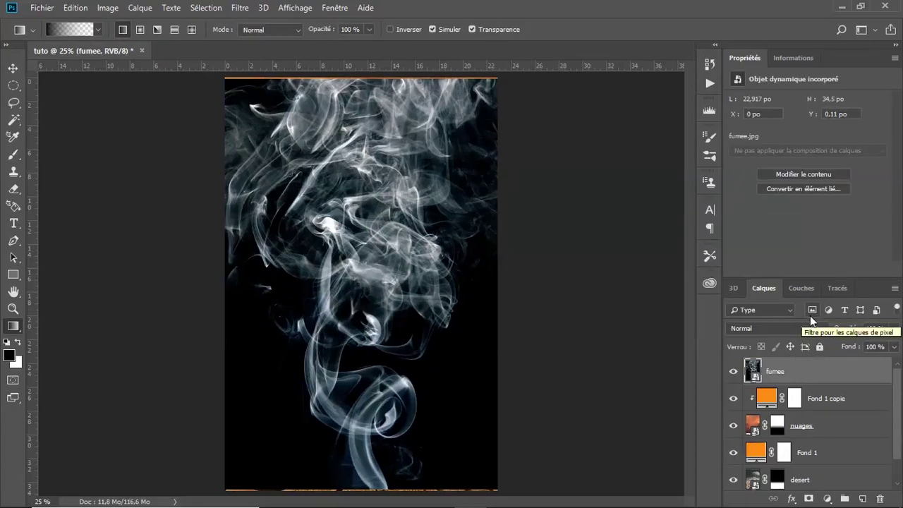
# Set the fumee layer's blending mode to Superposition and its opacity to 50%.
pyautogui.click(775, 328)
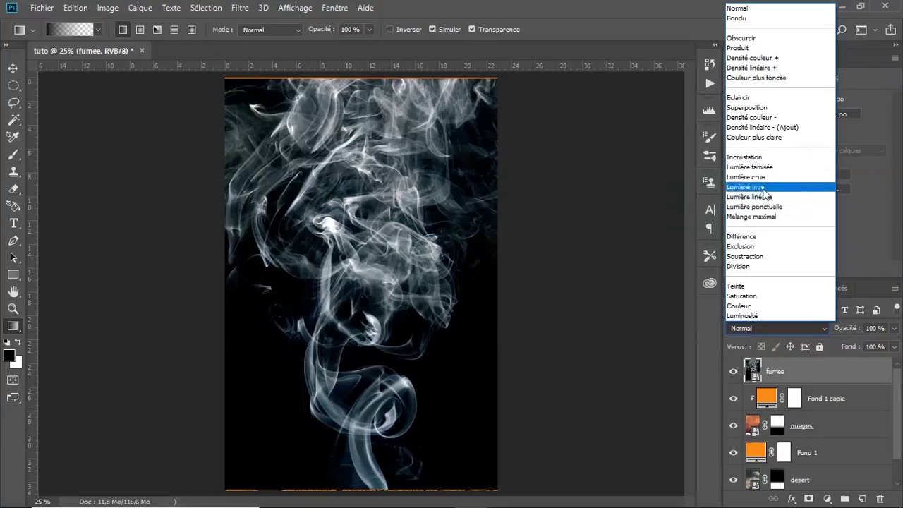
pyautogui.click(761, 108)
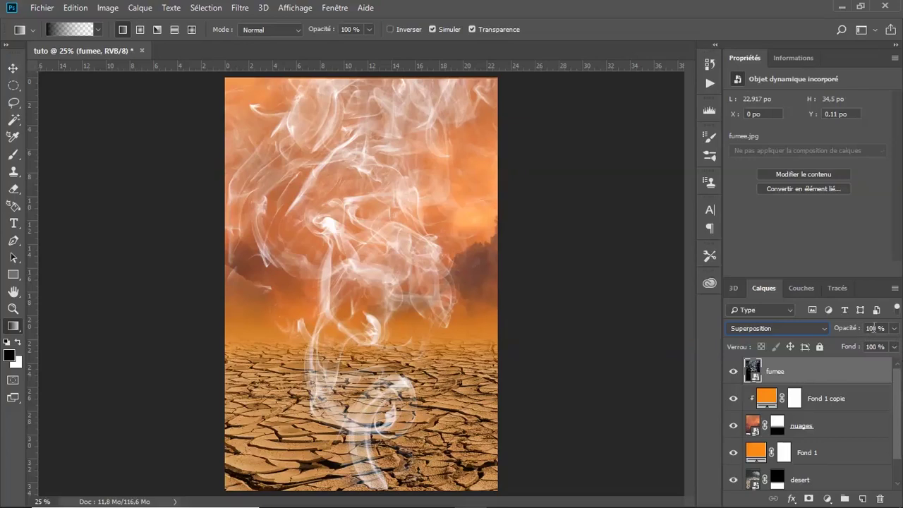
pyautogui.write('50')
pyautogui.press('Return')
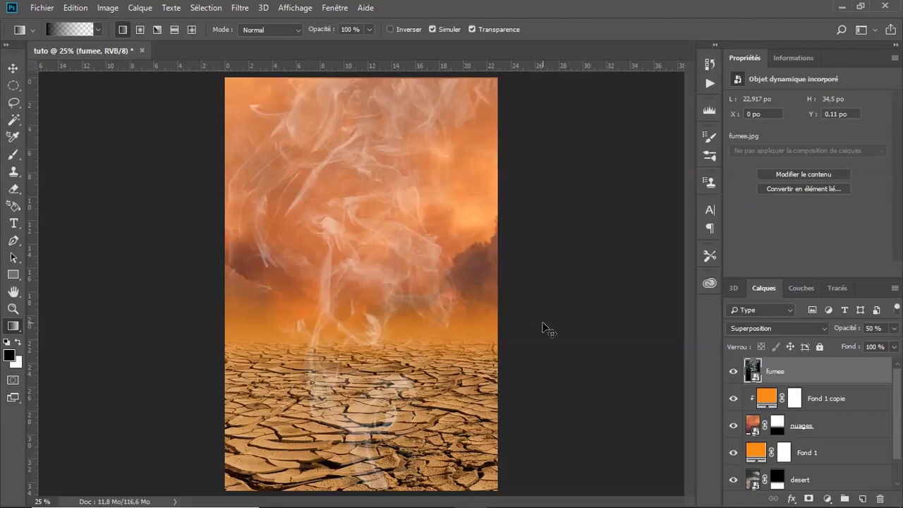
# Scale the smoke proportionally to about 107% and shift it down so it extends well past the canvas.
pyautogui.hotkey('ctrl', '-')
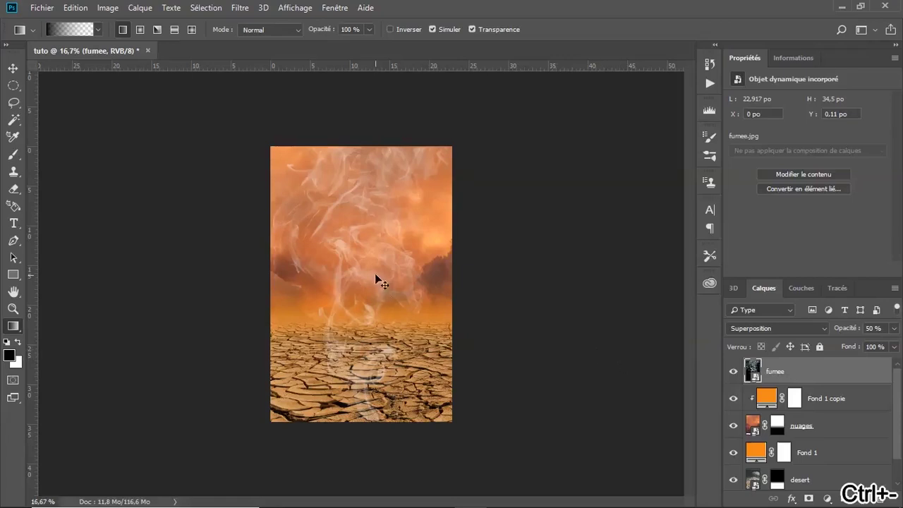
pyautogui.hotkey('ctrl', 't')
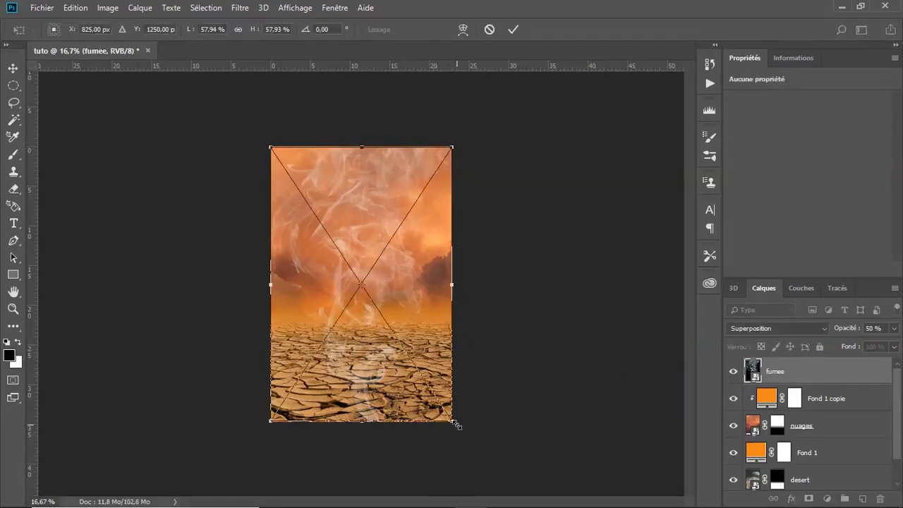
pyautogui.moveTo(458, 424); pyautogui.dragTo(501, 438)
pyautogui.moveTo(397, 267); pyautogui.dragTo(400, 289)
pyautogui.moveTo(505, 92); pyautogui.dragTo(535, 59)
pyautogui.moveTo(419, 167); pyautogui.dragTo(412, 216)
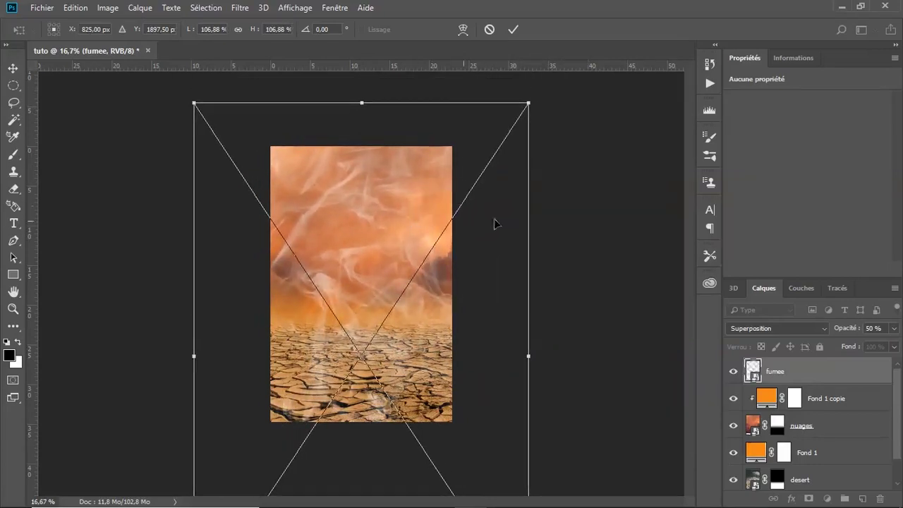
# Rotate the smoke to about -36.8°, widen it to about 112% and position it over the sky and ground.
pyautogui.moveTo(477, 87); pyautogui.dragTo(427, 88)
pyautogui.moveTo(421, 258); pyautogui.dragTo(442, 228)
pyautogui.moveTo(117, 153); pyautogui.dragTo(105, 237)
pyautogui.moveTo(65, 193); pyautogui.dragTo(61, 220)
pyautogui.moveTo(413, 240); pyautogui.dragTo(417, 245)
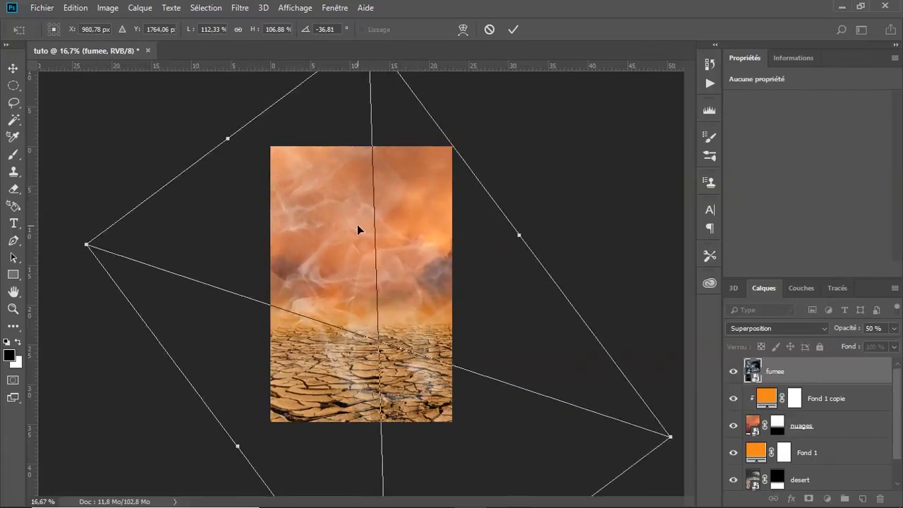
pyautogui.press('Return')
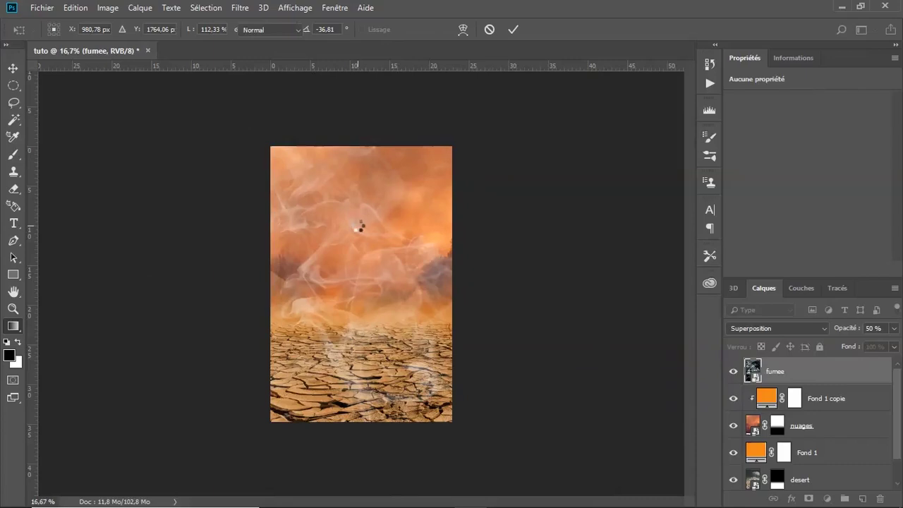
pyautogui.press('g')
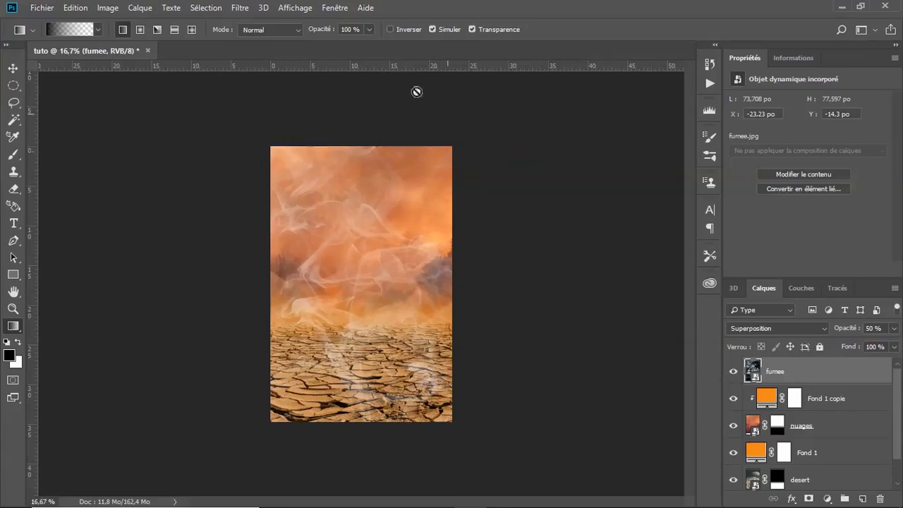
# Apply a Gaussian blur with a radius of 40 pixels to the fumee layer.
pyautogui.click(241, 8)
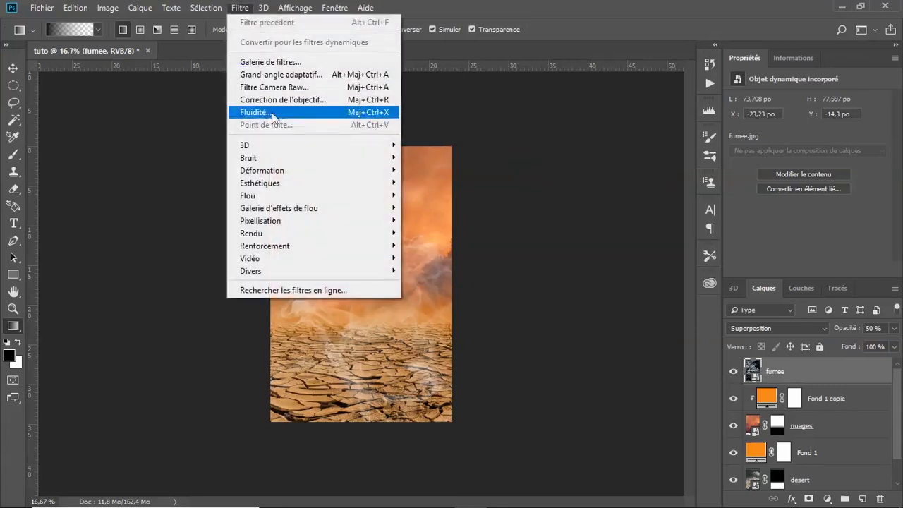
pyautogui.moveTo(331, 198)
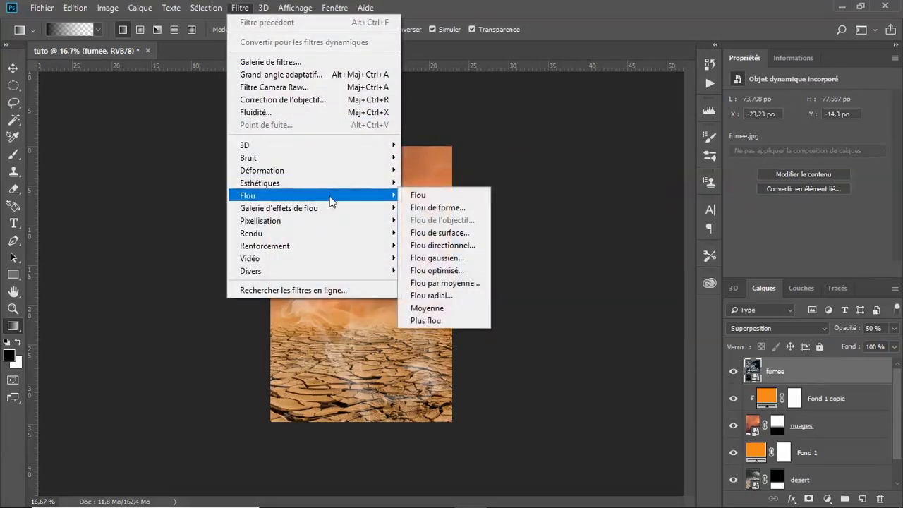
pyautogui.click(446, 259)
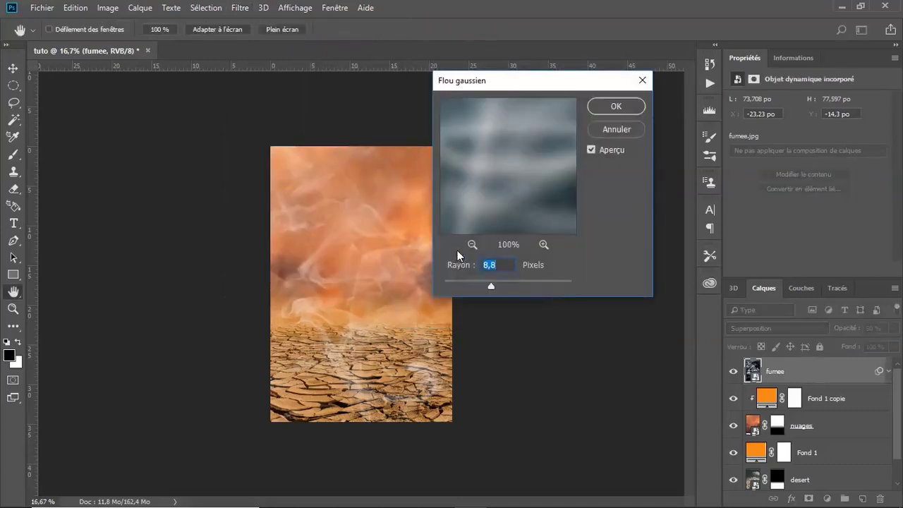
pyautogui.moveTo(491, 284); pyautogui.dragTo(505, 286)
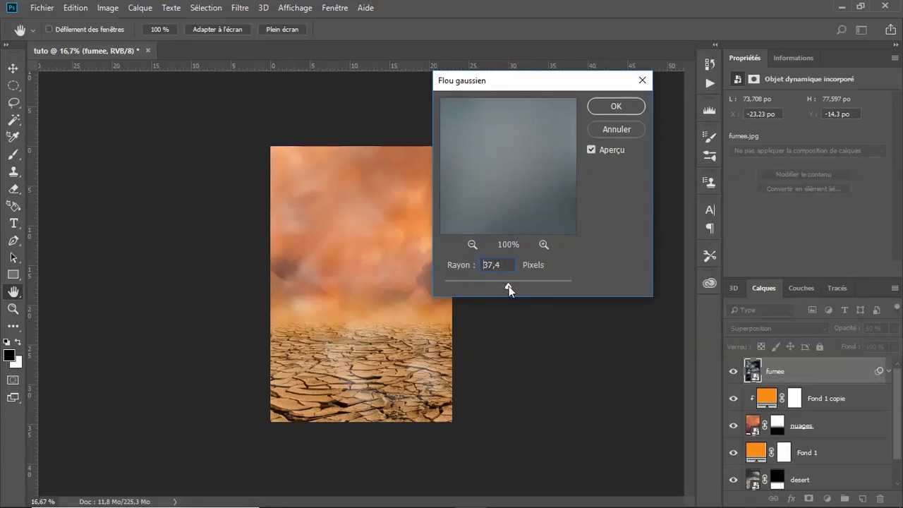
pyautogui.moveTo(509, 286); pyautogui.dragTo(510, 287)
pyautogui.write('40')
pyautogui.press('Return')
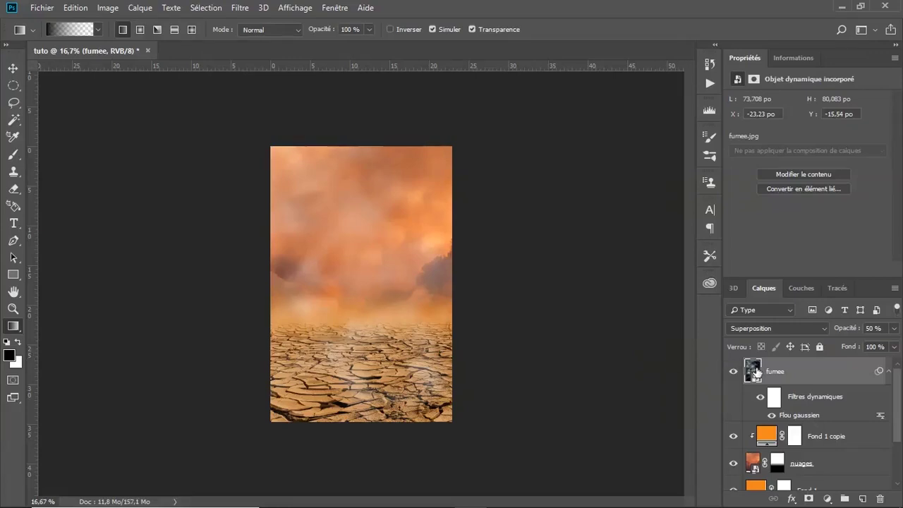
# Duplicate the blurred fumee layer and set the copy's opacity to 70%.
pyautogui.hotkey('ctrl', 'j')
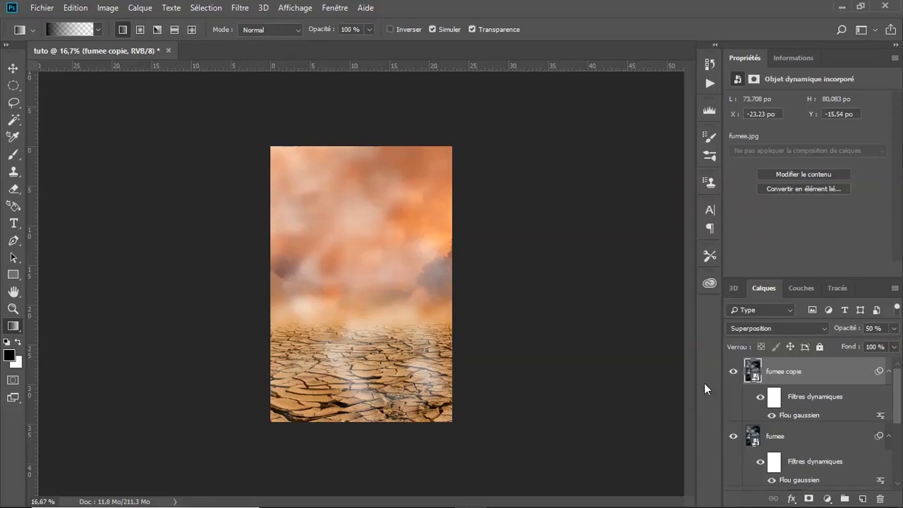
pyautogui.click(870, 328)
pyautogui.write('7')
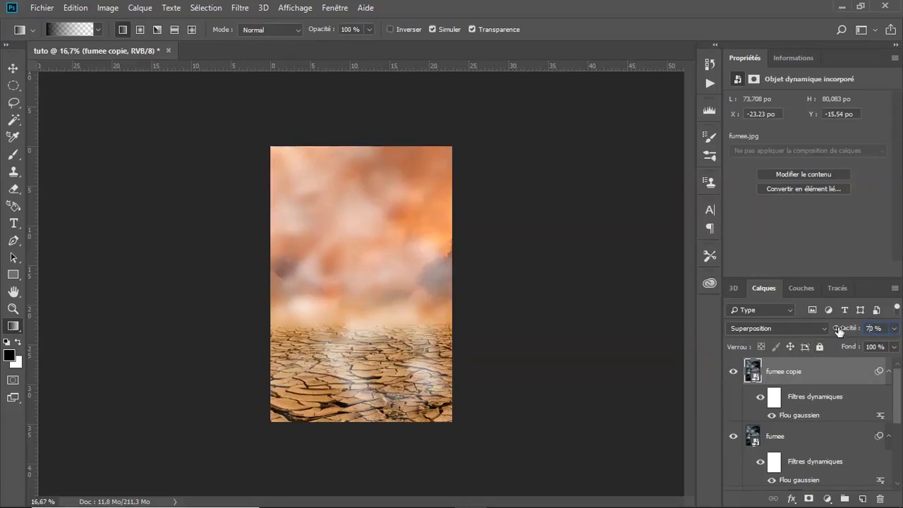
pyautogui.click(783, 372)
# Rotate the fumee copie smoke to about -99.8° and reposition its centre at about X 1040.5 px, Y 1187.3 px.
pyautogui.press('v')
pyautogui.moveTo(356, 265); pyautogui.dragTo(385, 233)
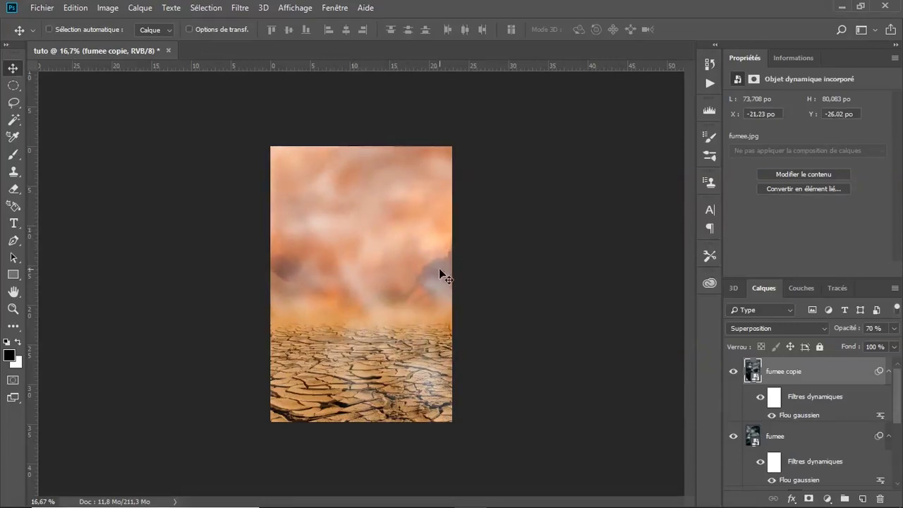
pyautogui.hotkey('ctrl', 't')
pyautogui.click(459, 220)
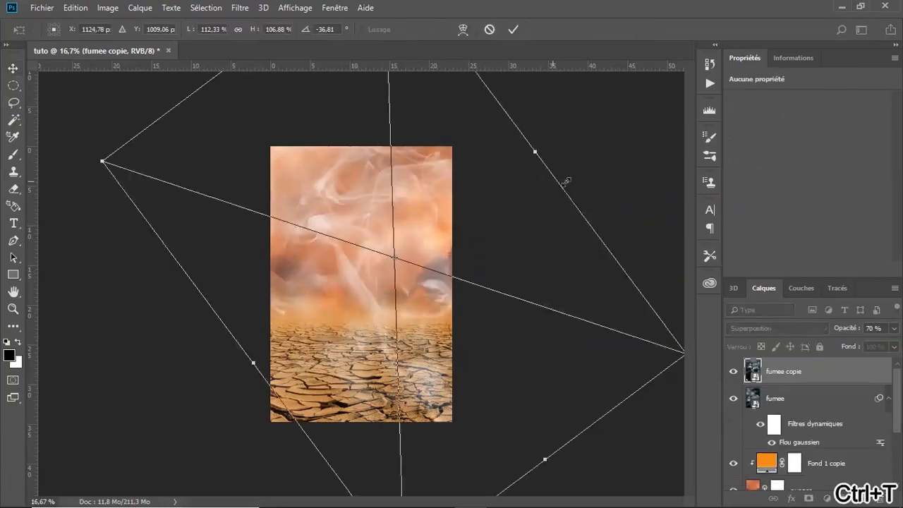
pyautogui.moveTo(600, 185); pyautogui.dragTo(420, 120)
pyautogui.moveTo(395, 228); pyautogui.dragTo(379, 237)
pyautogui.moveTo(645, 238); pyautogui.dragTo(644, 230)
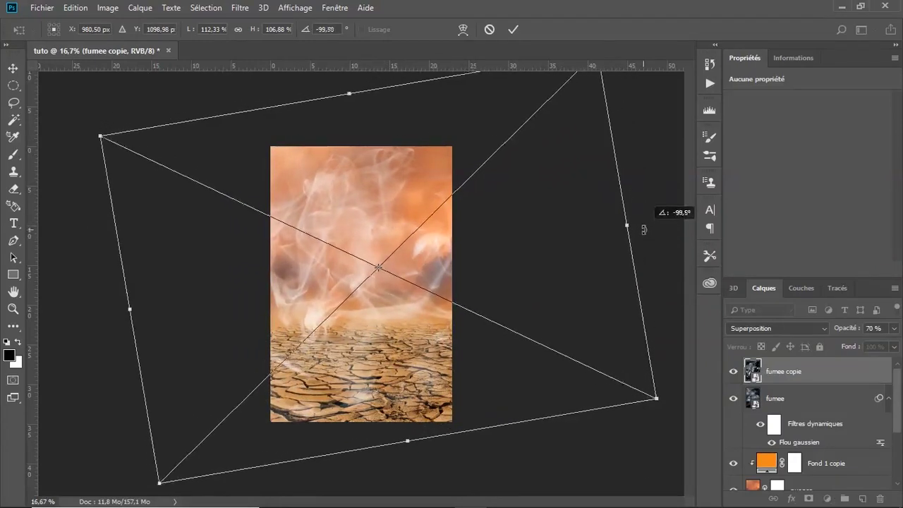
pyautogui.moveTo(323, 224); pyautogui.dragTo(332, 234)
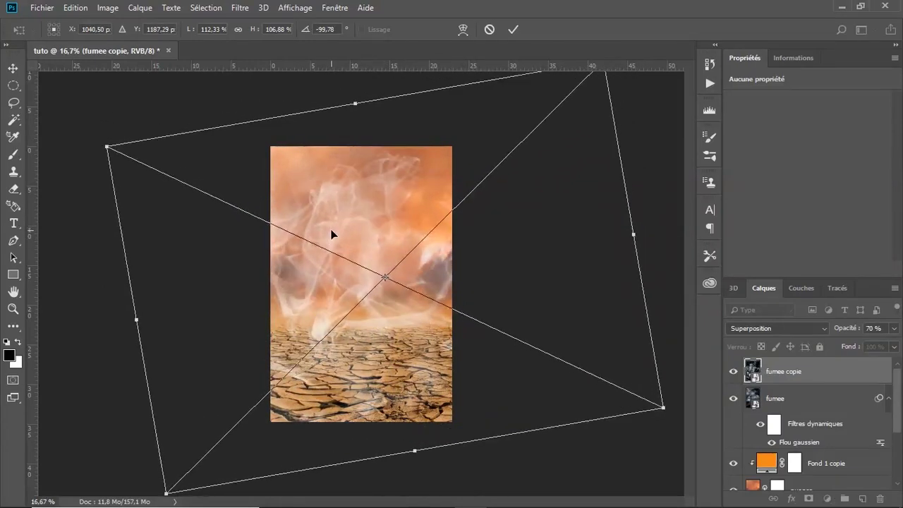
pyautogui.press('Return')
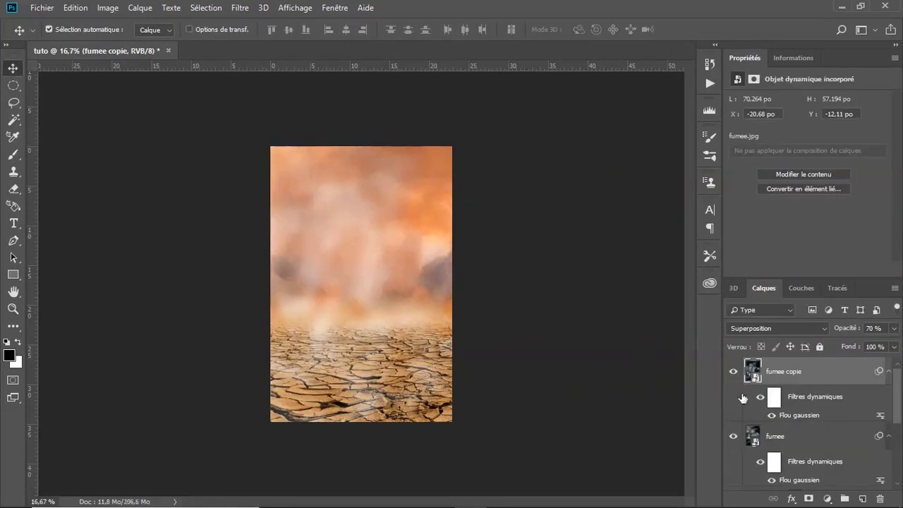
# Shift the original fumee layer straight down to a Y position of about -2.76 po.
pyautogui.click(756, 437)
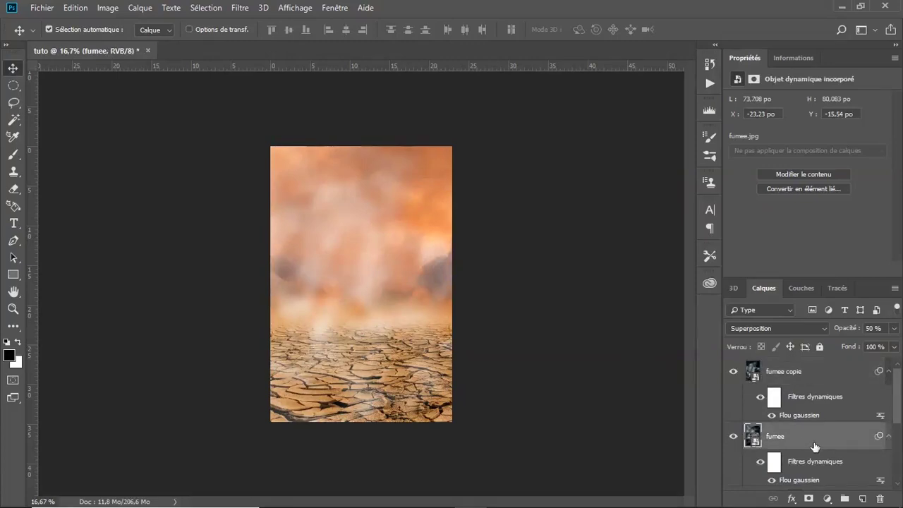
pyautogui.press('Down')
pyautogui.press('Down')
pyautogui.press('Down')
pyautogui.press('Down')
pyautogui.press('Down')
pyautogui.press('Down')
pyautogui.press('Down')
pyautogui.press('Down')
pyautogui.press('Down')
pyautogui.press('Down')
pyautogui.press('Down')
pyautogui.press('Down')
pyautogui.press('Down')
pyautogui.press('Down')
pyautogui.press('Down')
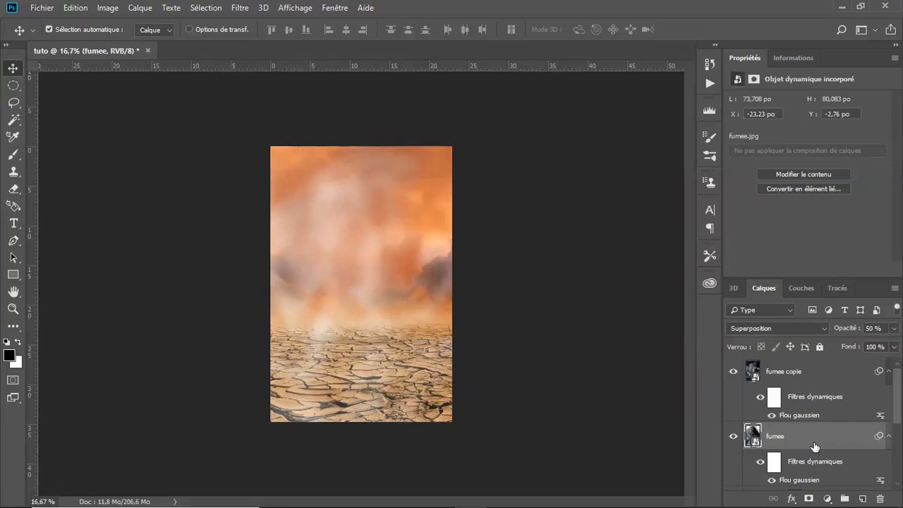
# Add a new empty layer above fumee copie and activate the Gradient tool.
pyautogui.click(753, 374)
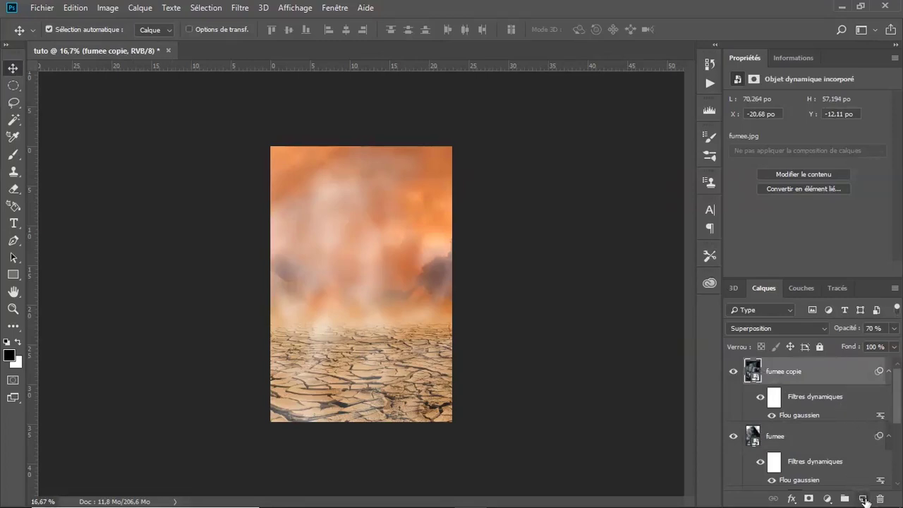
pyautogui.click(862, 498)
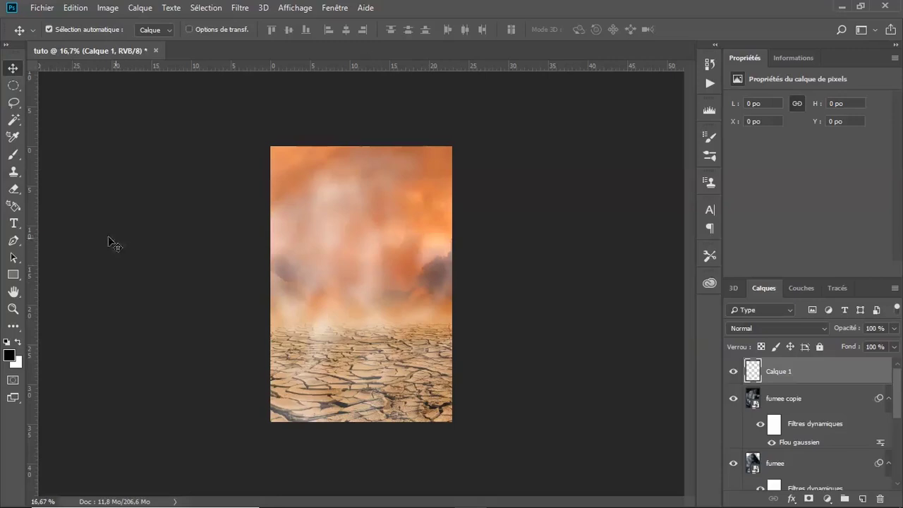
pyautogui.click(13, 326)
pyautogui.click(14, 326)
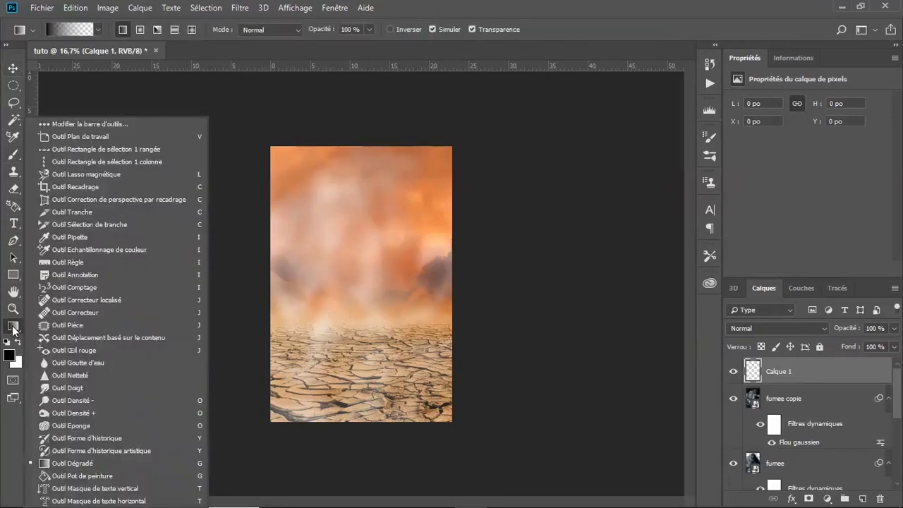
pyautogui.click(70, 462)
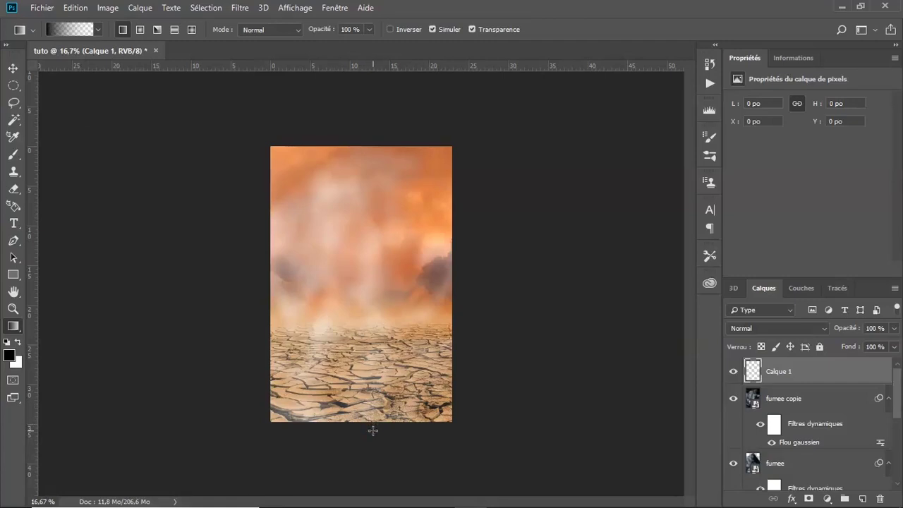
pyautogui.moveTo(374, 431); pyautogui.dragTo(373, 346)
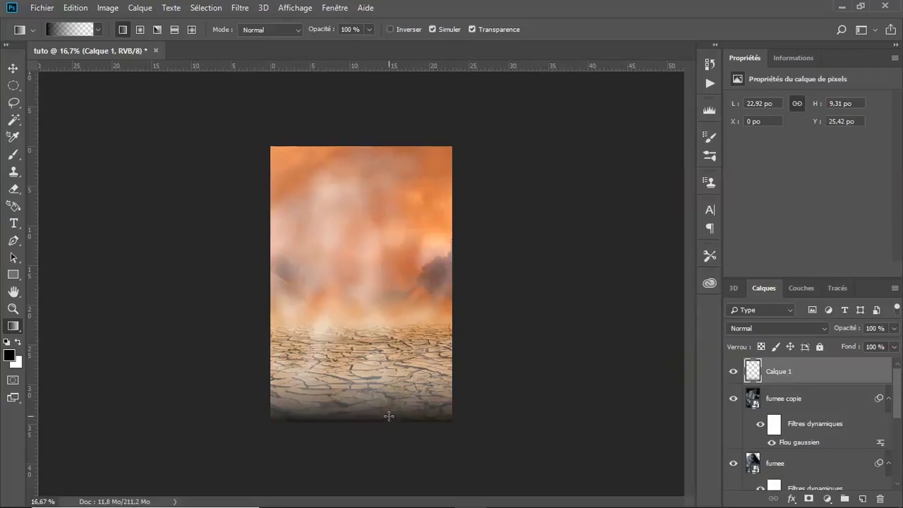
pyautogui.moveTo(388, 401); pyautogui.dragTo(388, 331)
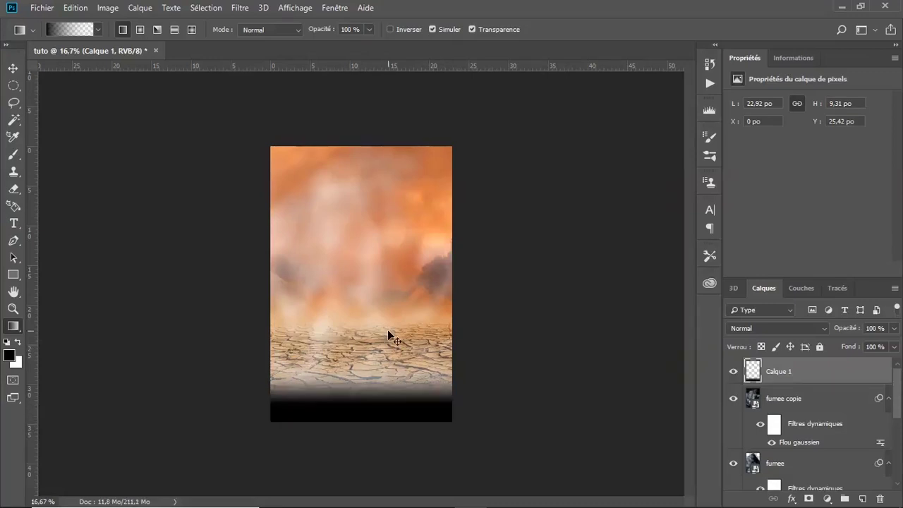
pyautogui.hotkey('ctrl', 'z')
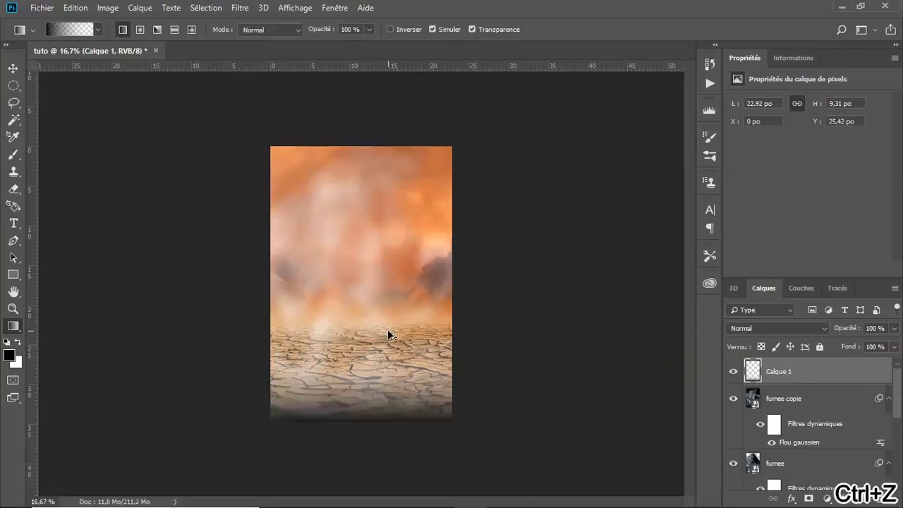
pyautogui.hotkey('ctrl', 'alt', 'z')
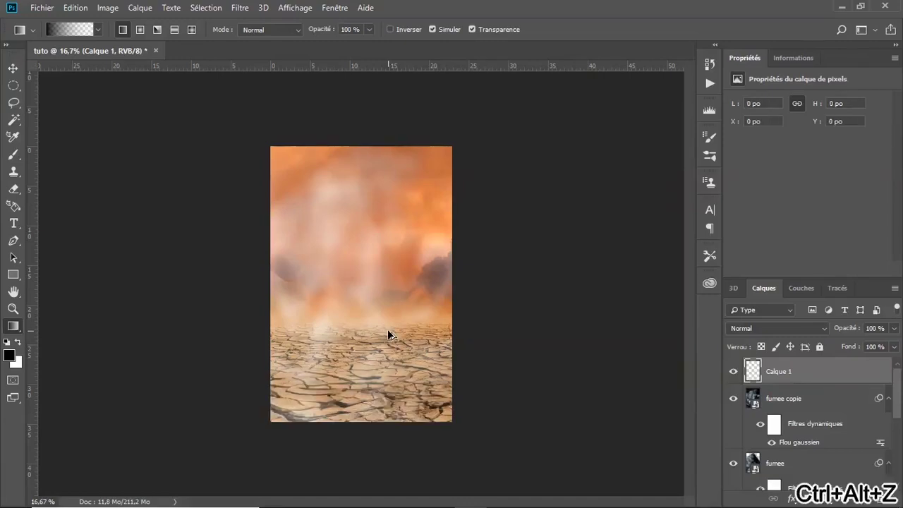
# Fill the new layer with a black-to-transparent linear gradient rising from the canvas's lower edge over the ground, and set its blend mode to Produit.
pyautogui.moveTo(384, 437); pyautogui.dragTo(384, 345)
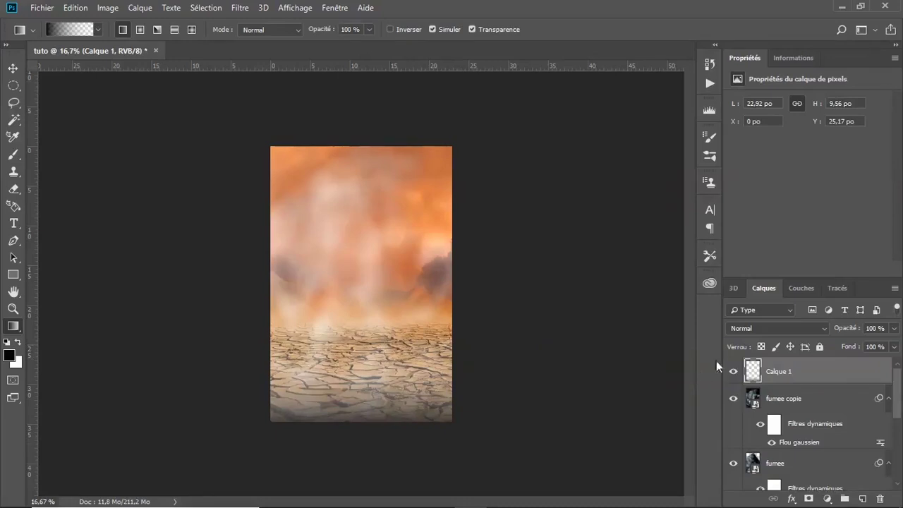
pyautogui.click(776, 328)
pyautogui.click(767, 6)
pyautogui.press('Down')
pyautogui.press('Down')
pyautogui.press('Down')
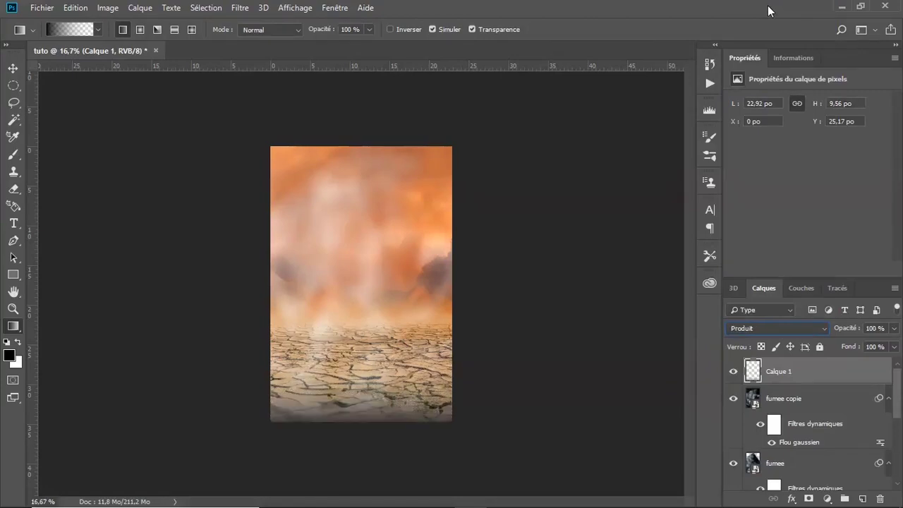
pyautogui.press('Down')
pyautogui.press('Up')
pyautogui.press('Down')
pyautogui.press('Up')
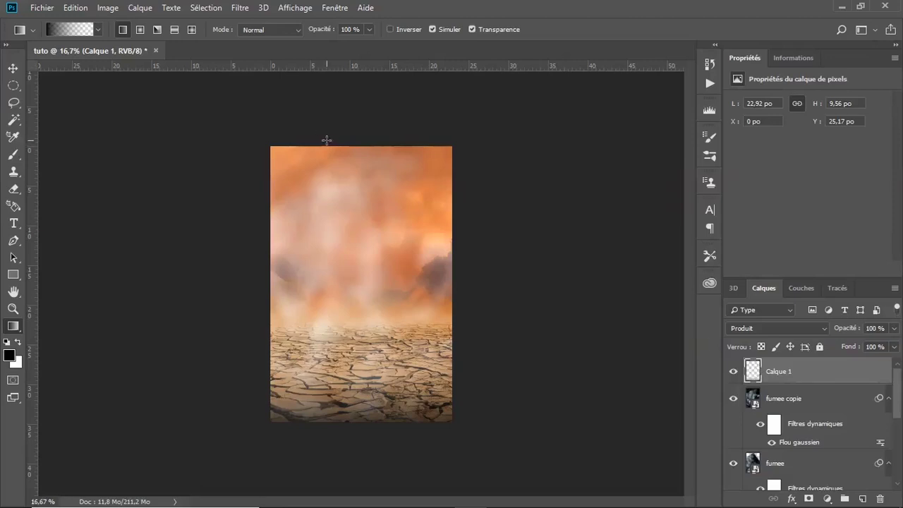
# Place the escaliers-detoures image as an embedded object at its default fitted size.
pyautogui.click(35, 8)
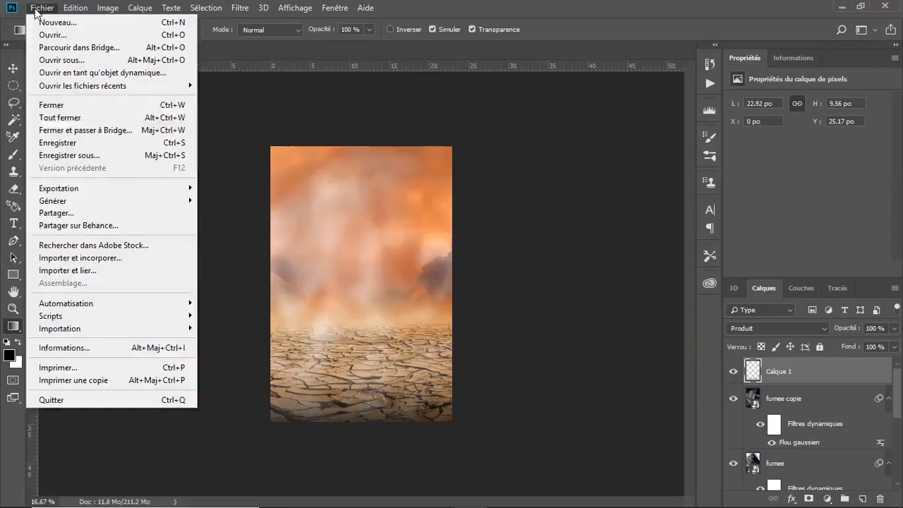
pyautogui.click(105, 258)
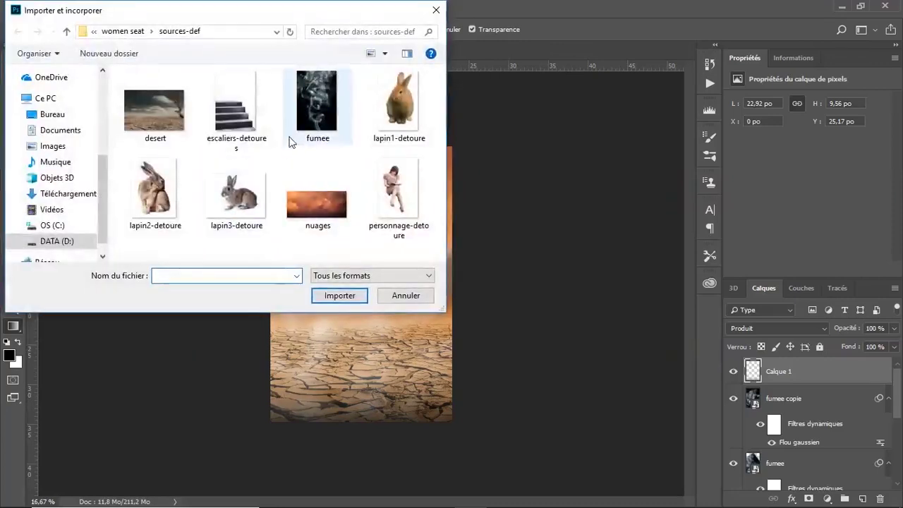
pyautogui.click(240, 113)
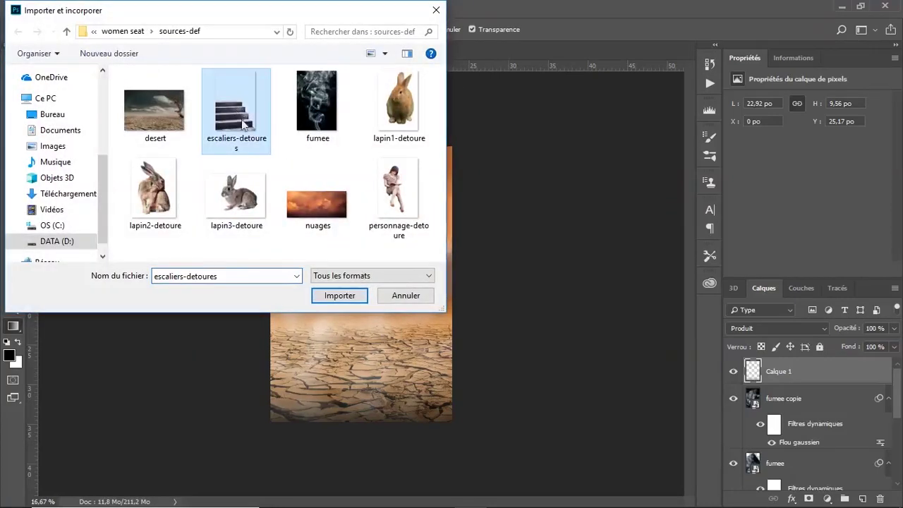
pyautogui.click(342, 296)
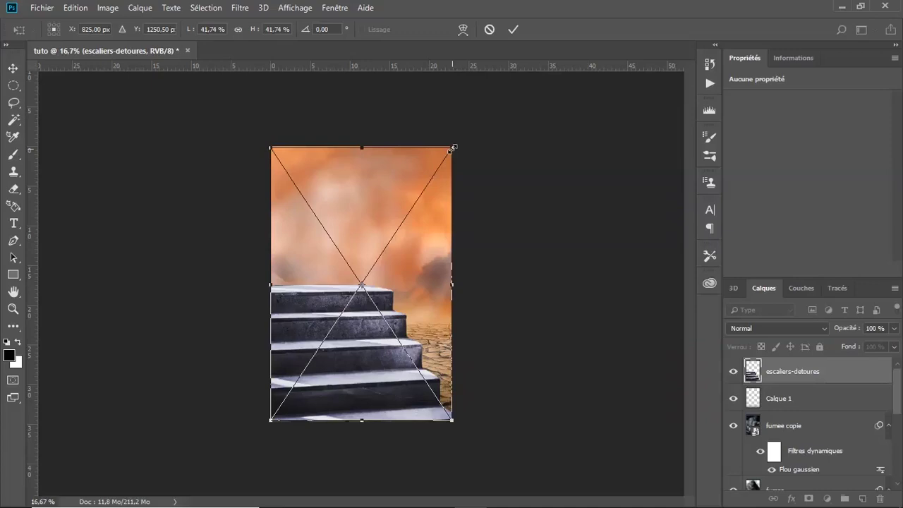
pyautogui.press('Return')
pyautogui.press('g')
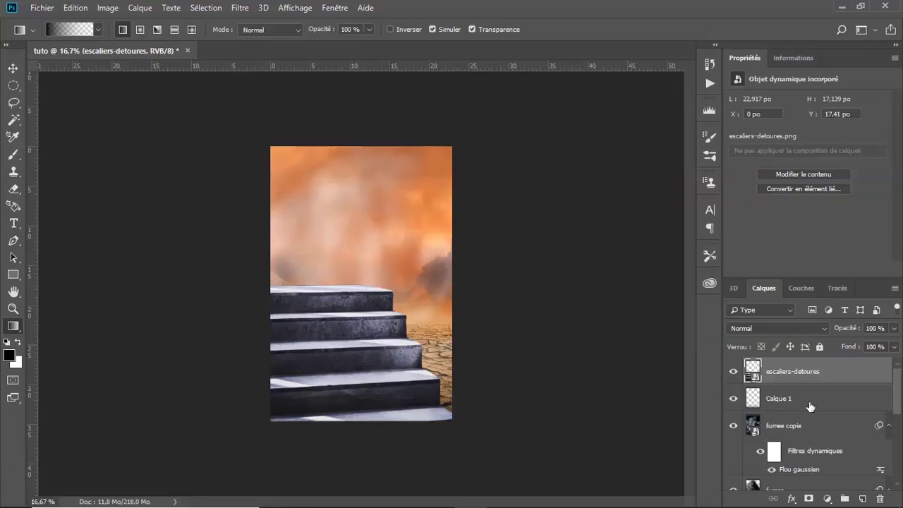
pyautogui.scroll(-3, 898, 388)
pyautogui.scroll(3, 899, 357)
pyautogui.scroll(-2, 900, 394)
pyautogui.scroll(2, 901, 361)
pyautogui.moveTo(902, 376)
pyautogui.mouseDown()
pyautogui.moveTo(901, 421)
pyautogui.moveTo(901, 361)
pyautogui.mouseUp()
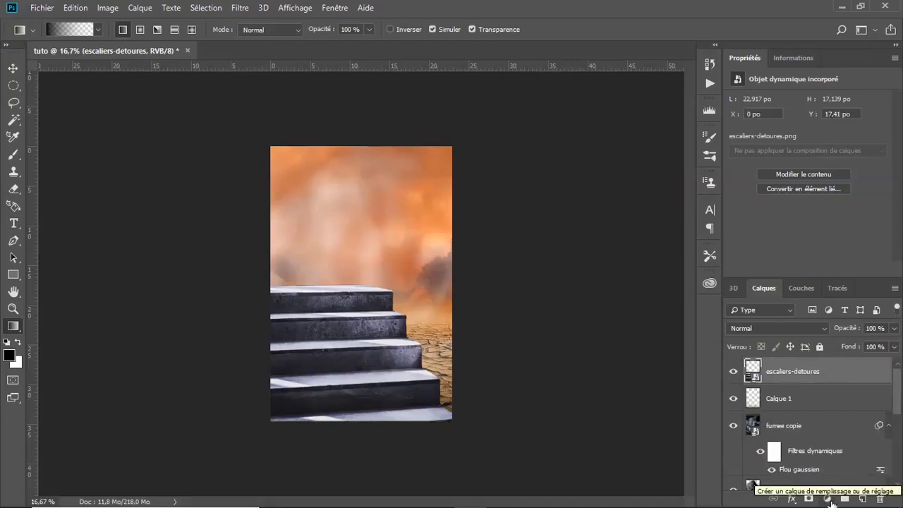
# Add a solid colour fill layer in f98d17 above the stairs and set its blend mode to Couleur.
pyautogui.click(830, 500)
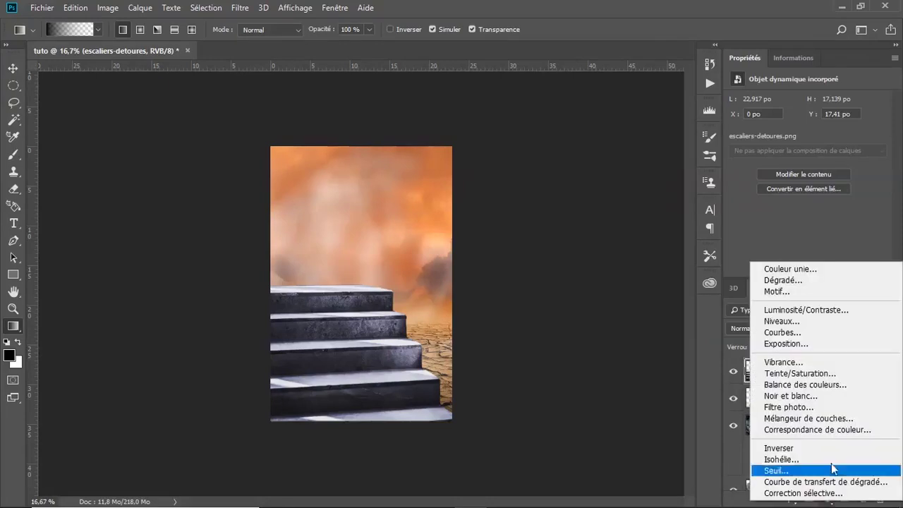
pyautogui.click(809, 269)
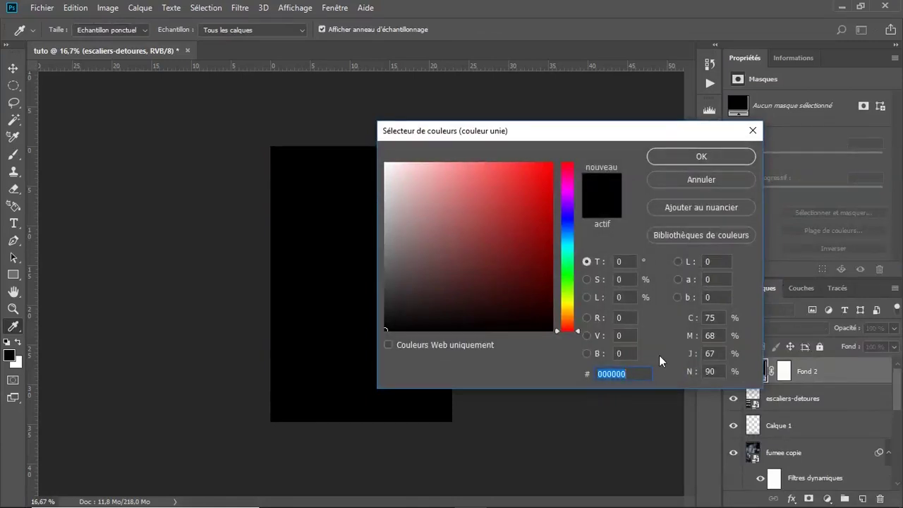
pyautogui.write('f98d17')
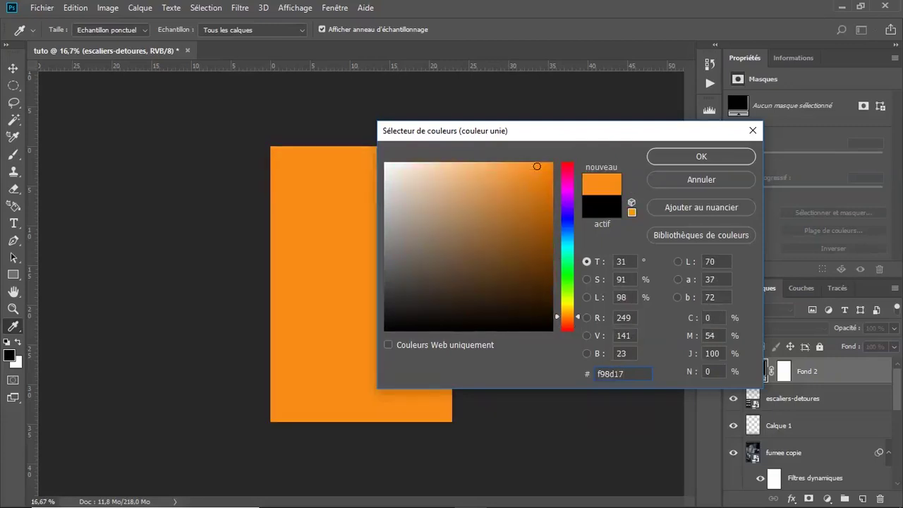
pyautogui.click(726, 151)
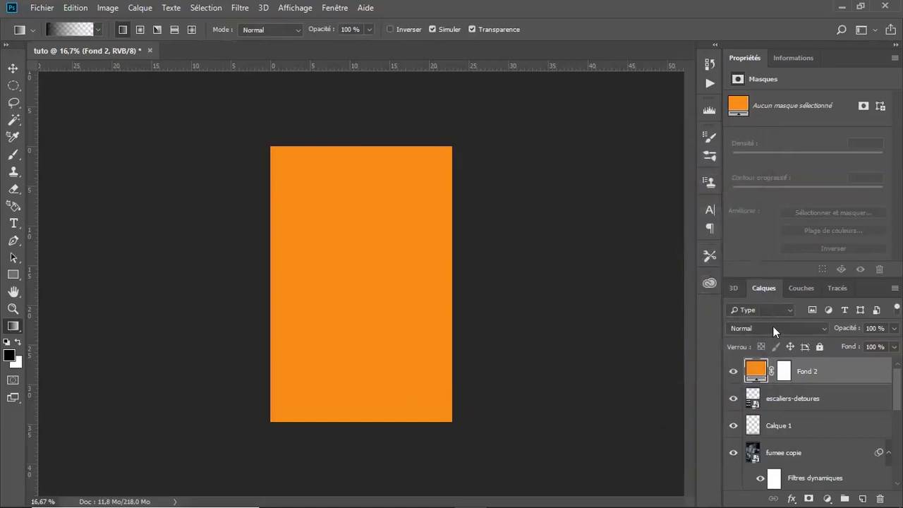
pyautogui.click(773, 327)
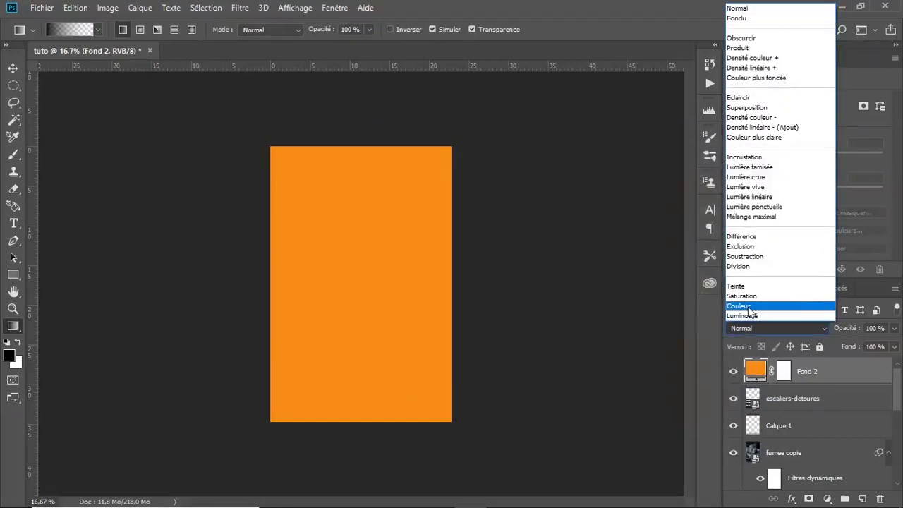
pyautogui.click(749, 306)
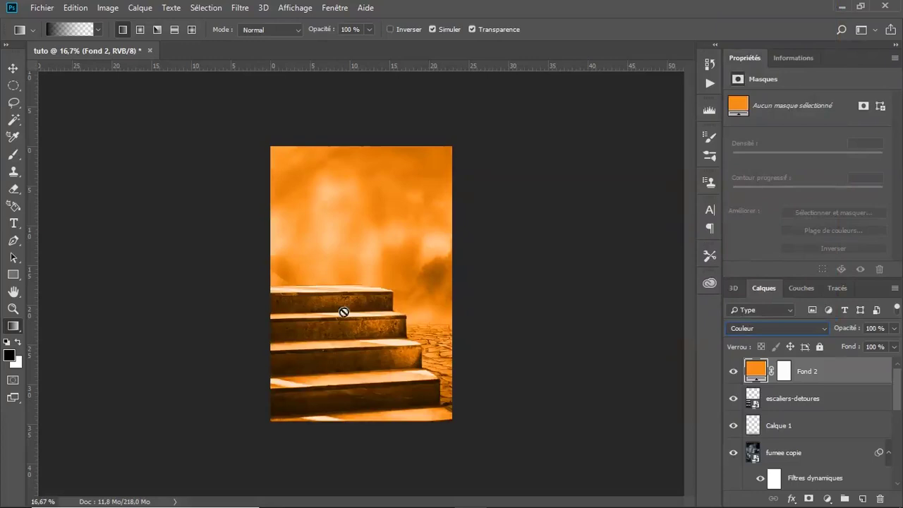
# Lower the orange fill's opacity to 30% and clip it to the escaliers-detoures layer.
pyautogui.moveTo(875, 328); pyautogui.dragTo(848, 330)
pyautogui.write('50')
pyautogui.press('BackSpace')
pyautogui.write('3')
pyautogui.keyDown('alt'); pyautogui.click(760, 383); pyautogui.keyUp('alt')
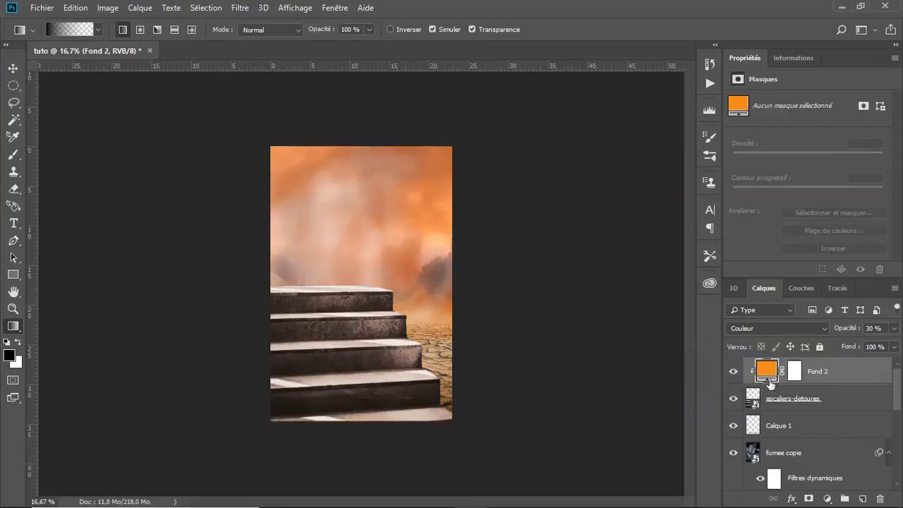
# Compare the stairs with and without the Fond 2 colour tint and look over the layer stack.
pyautogui.click(734, 372)
pyautogui.click(735, 373)
pyautogui.click(735, 373)
pyautogui.click(735, 373)
pyautogui.scroll(-5, 901, 382)
pyautogui.scroll(5, 900, 381)
pyautogui.moveTo(897, 379)
pyautogui.mouseDown()
pyautogui.moveTo(900, 459)
pyautogui.moveTo(901, 368)
pyautogui.mouseUp()
pyautogui.scroll(-5, 897, 377)
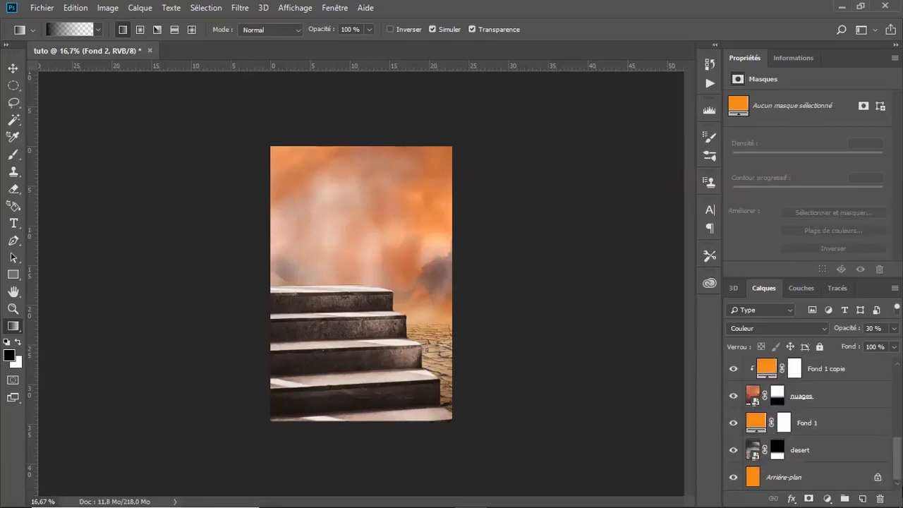
pyautogui.keyDown('shift'); pyautogui.click(754, 474); pyautogui.keyUp('shift')
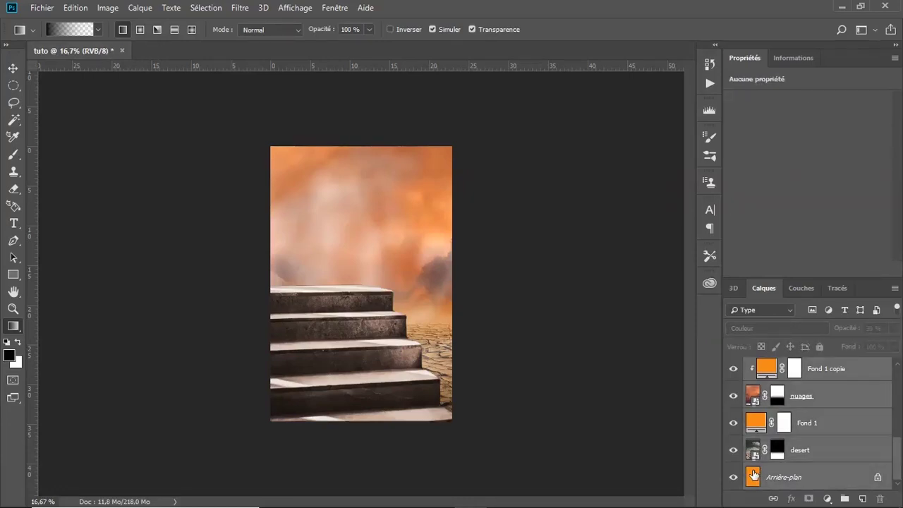
pyautogui.moveTo(899, 468)
pyautogui.mouseDown()
pyautogui.moveTo(899, 449)
pyautogui.moveTo(899, 475)
pyautogui.mouseUp()
pyautogui.scroll(5, 892, 471)
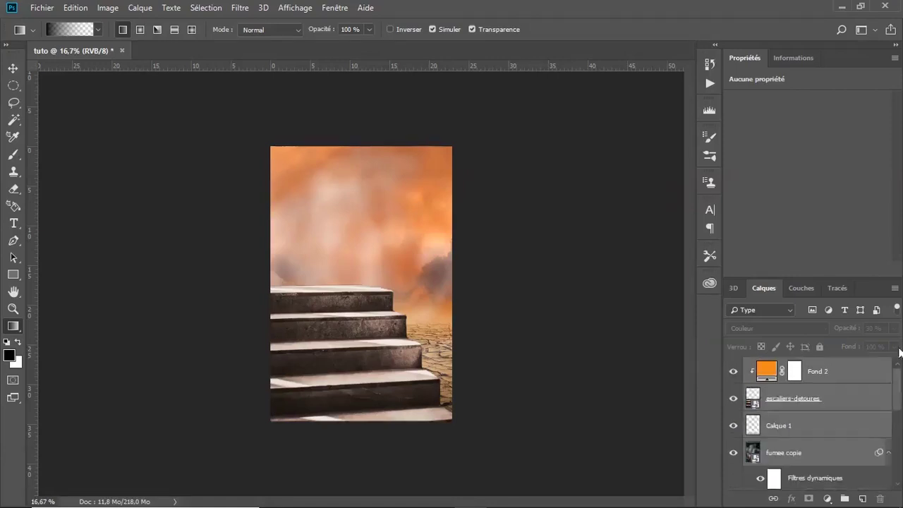
# Try to group all layers from Fond 2 down to and including the locked Arrière-plan.
pyautogui.click(772, 373)
pyautogui.scroll(-5, 773, 399)
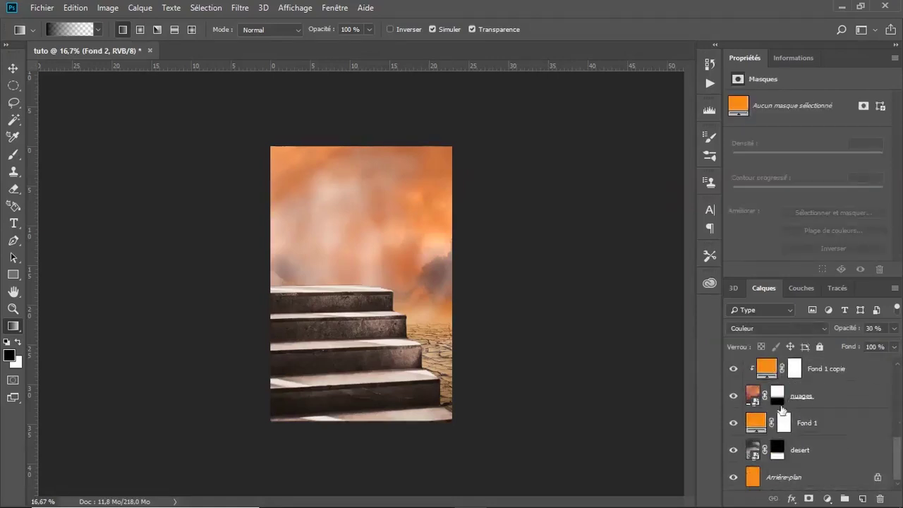
pyautogui.keyDown('shift'); pyautogui.click(755, 478); pyautogui.keyUp('shift')
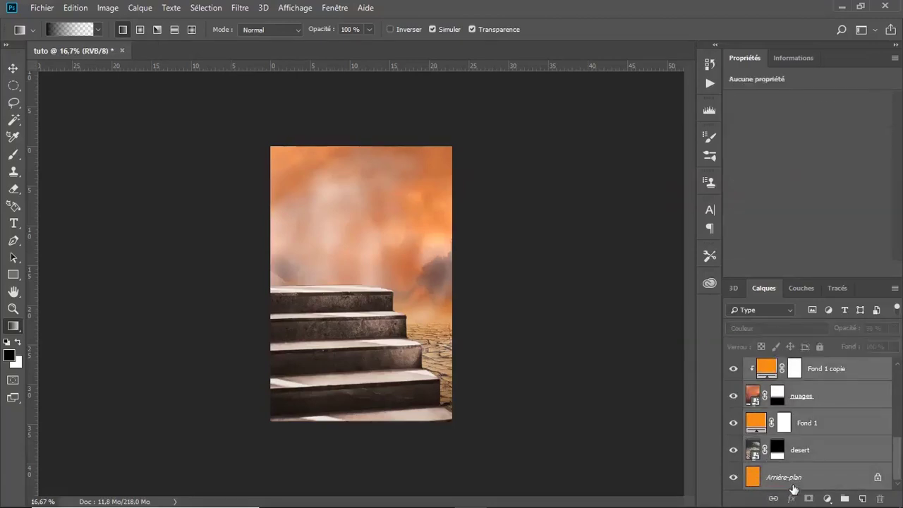
pyautogui.hotkey('ctrl', 'g')
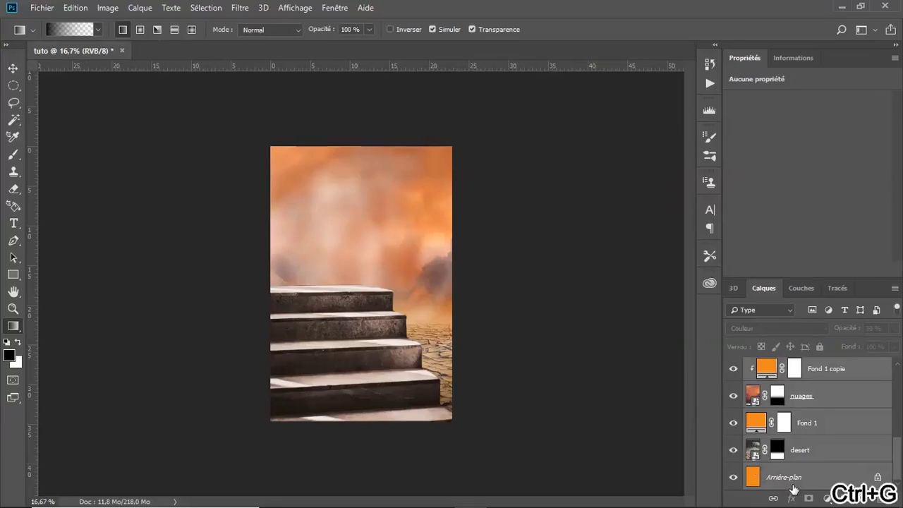
pyautogui.moveTo(898, 454); pyautogui.dragTo(896, 479)
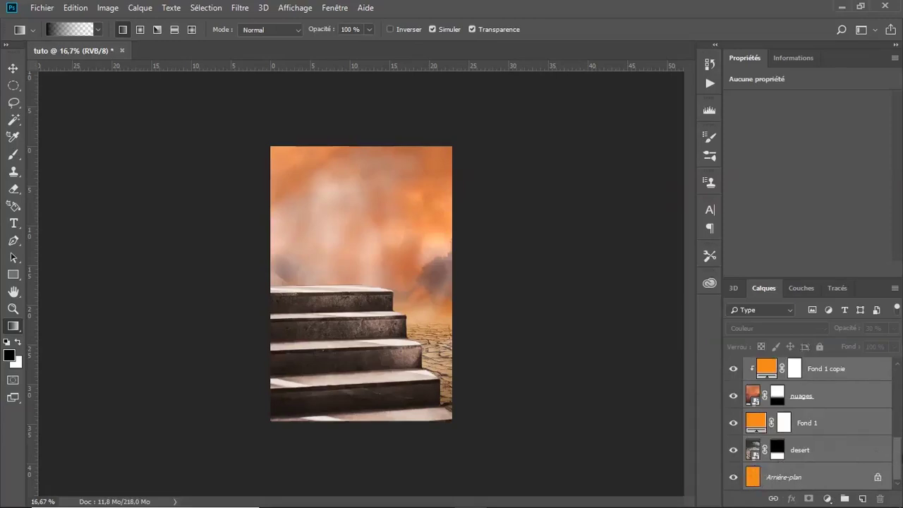
# Group all layers from Fond 2 down to desert, leaving the Arrière-plan layer out.
pyautogui.scroll(5, 775, 409)
pyautogui.click(775, 371)
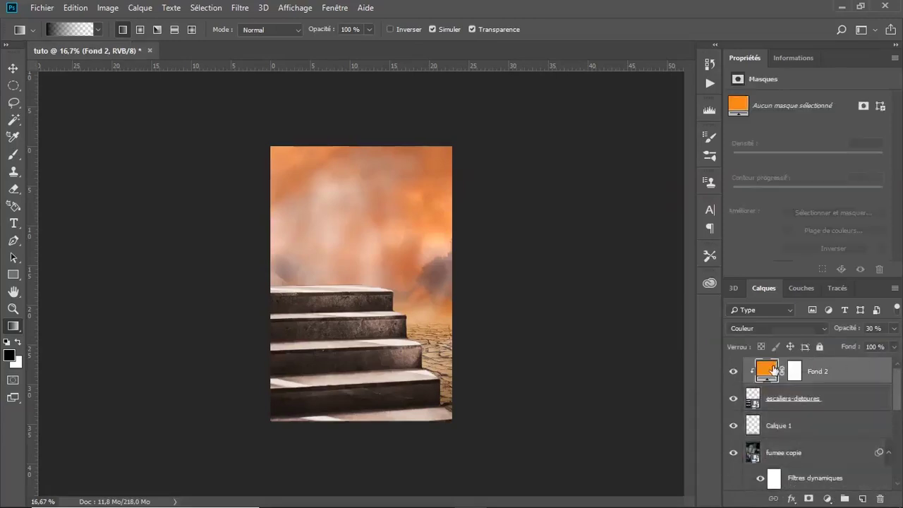
pyautogui.scroll(-10, 832, 423)
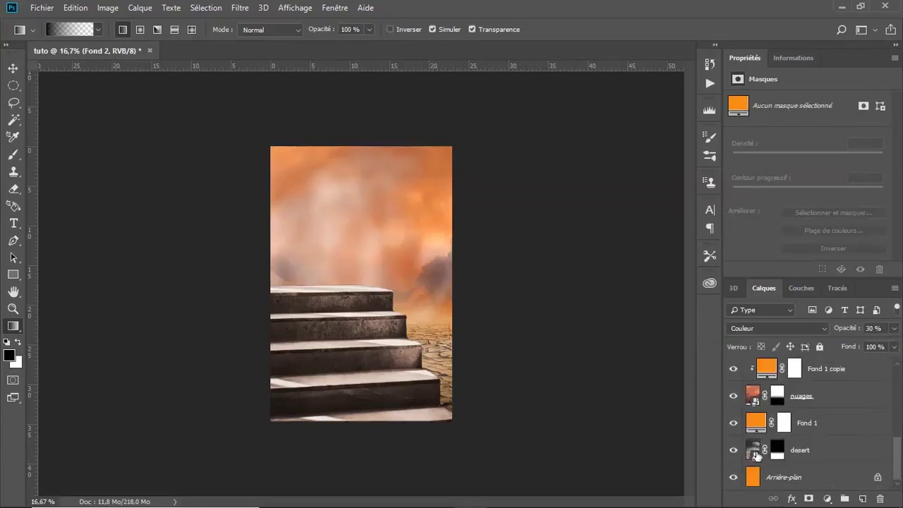
pyautogui.keyDown('shift'); pyautogui.click(755, 455); pyautogui.keyUp('shift')
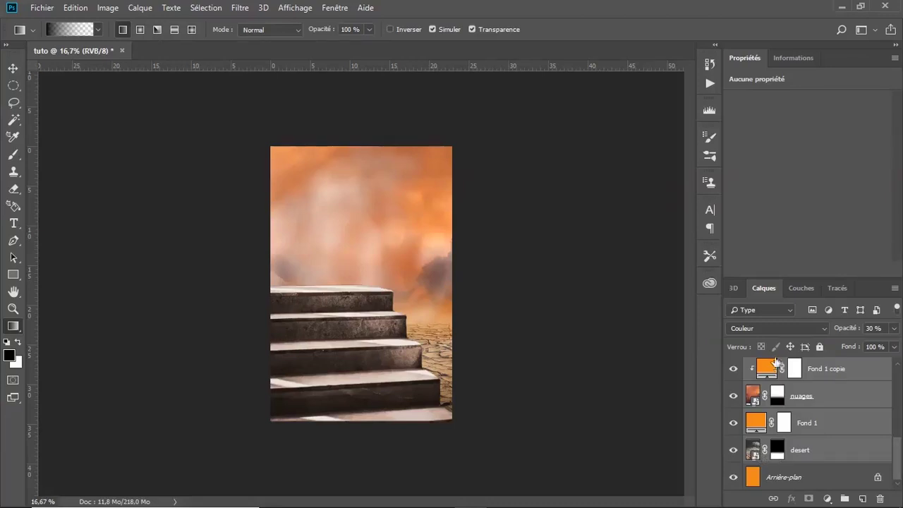
pyautogui.moveTo(899, 458); pyautogui.dragTo(900, 484)
pyautogui.hotkey('ctrl', 'g')
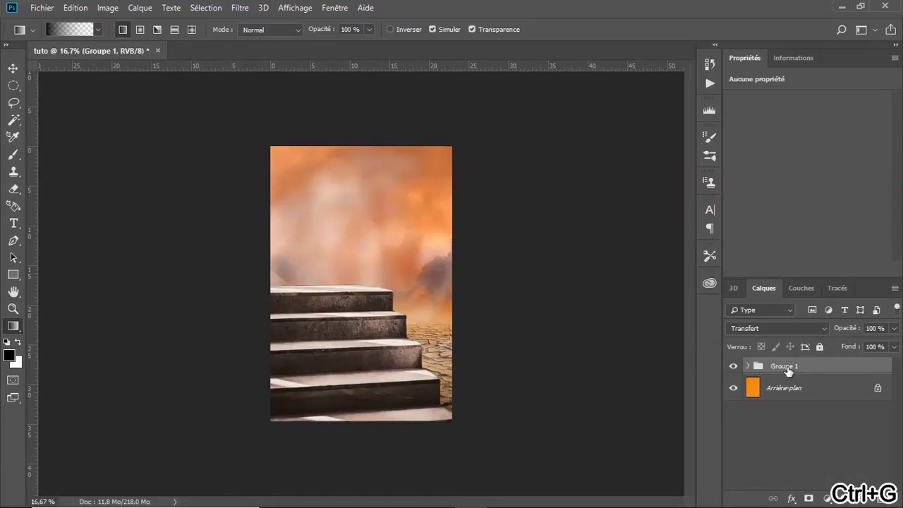
# Rename the new layer group as BG.
pyautogui.doubleClick(786, 369)
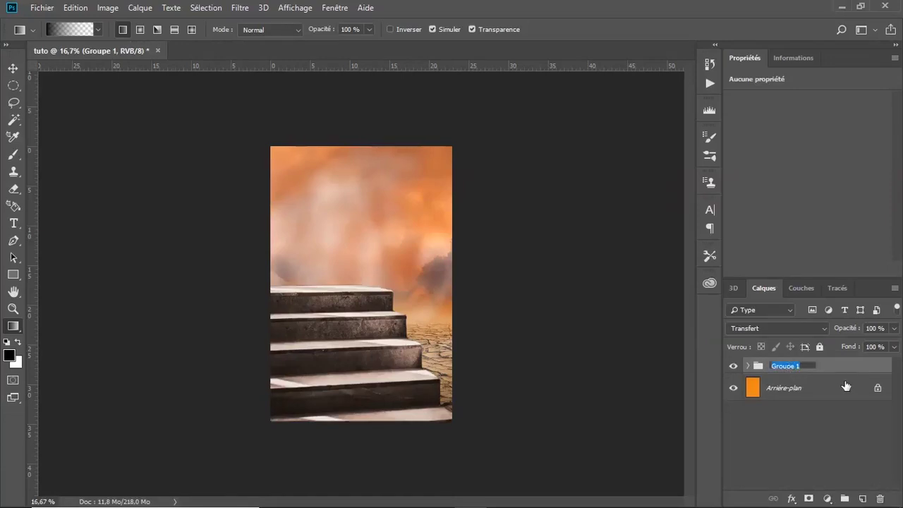
pyautogui.write('BG')
pyautogui.press('Return')
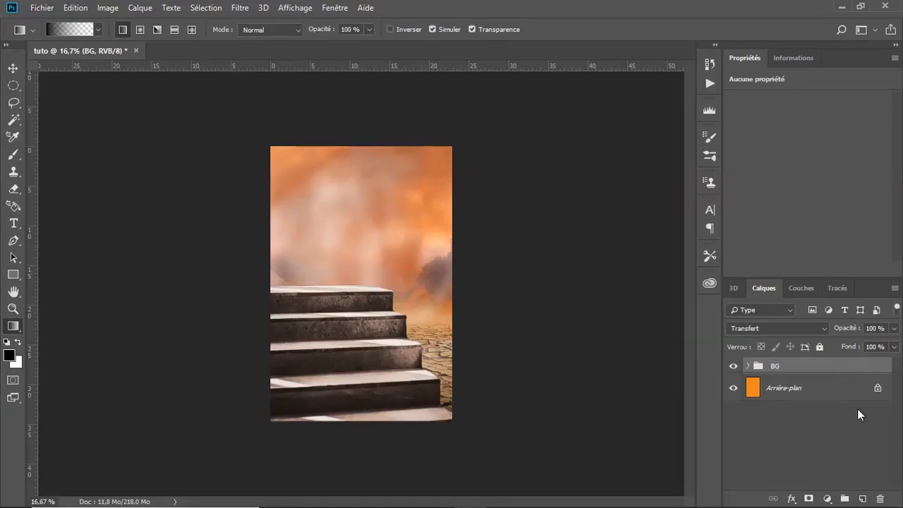